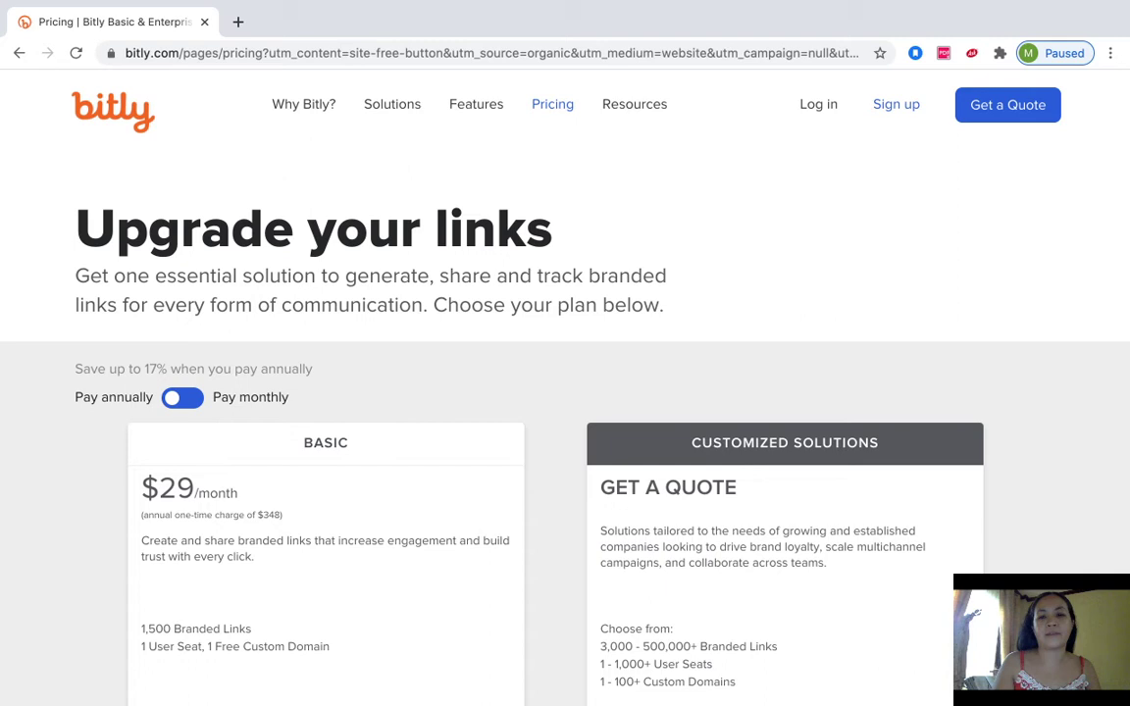
- Scroll down the Pricing page to reach the free plan's Get Started option
{"action": "scroll", "coordinate": [565, 393], "scroll_direction": "down", "scroll_amount": 3}
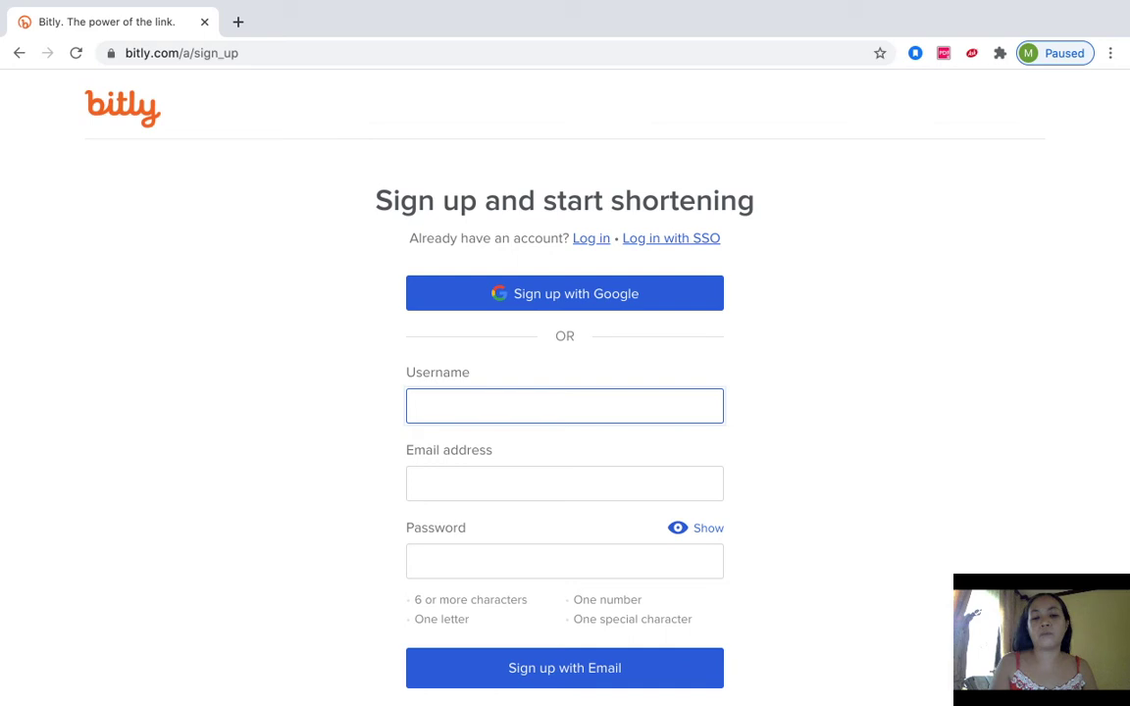
- Enter the new account's username on the sign-up form
{"action": "scroll", "coordinate": [566, 393], "scroll_direction": "down", "scroll_amount": 1}
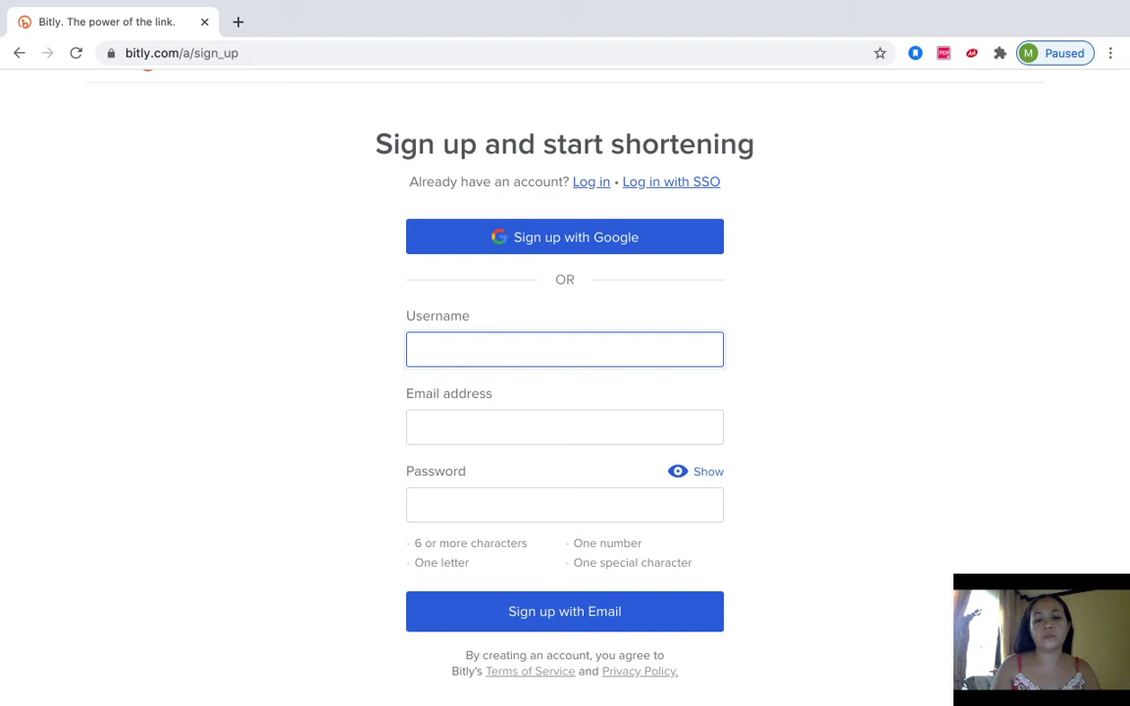
{"action": "type", "text": "jane"}
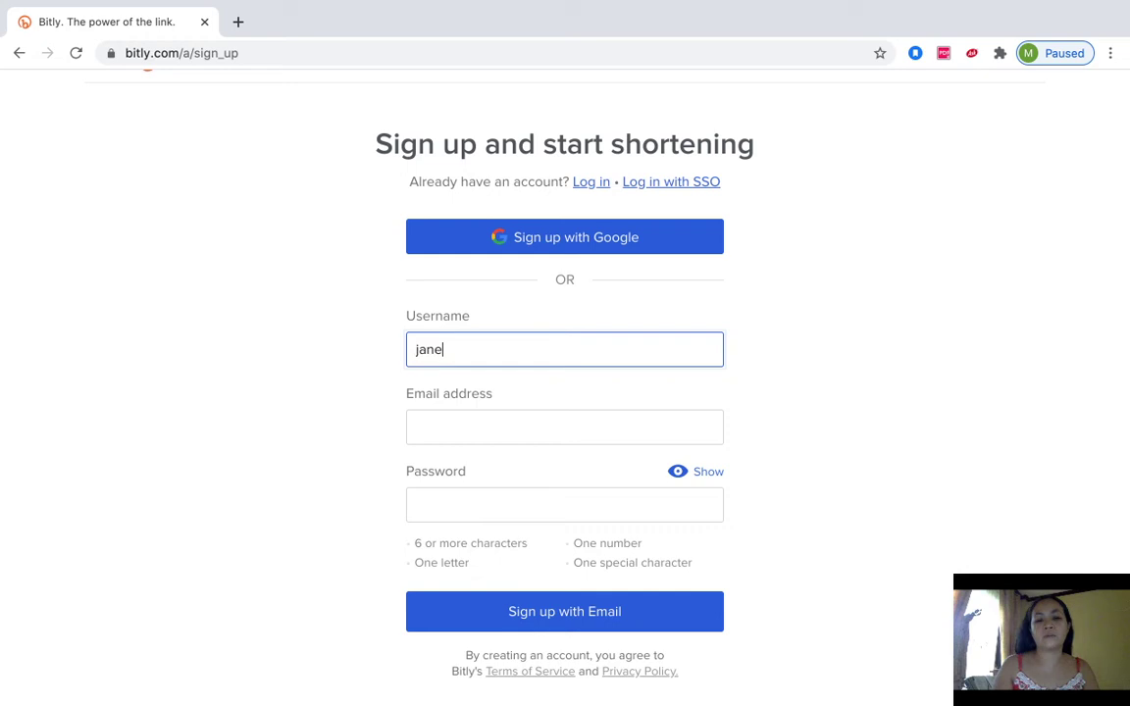
{"action": "type", "text": "c"}
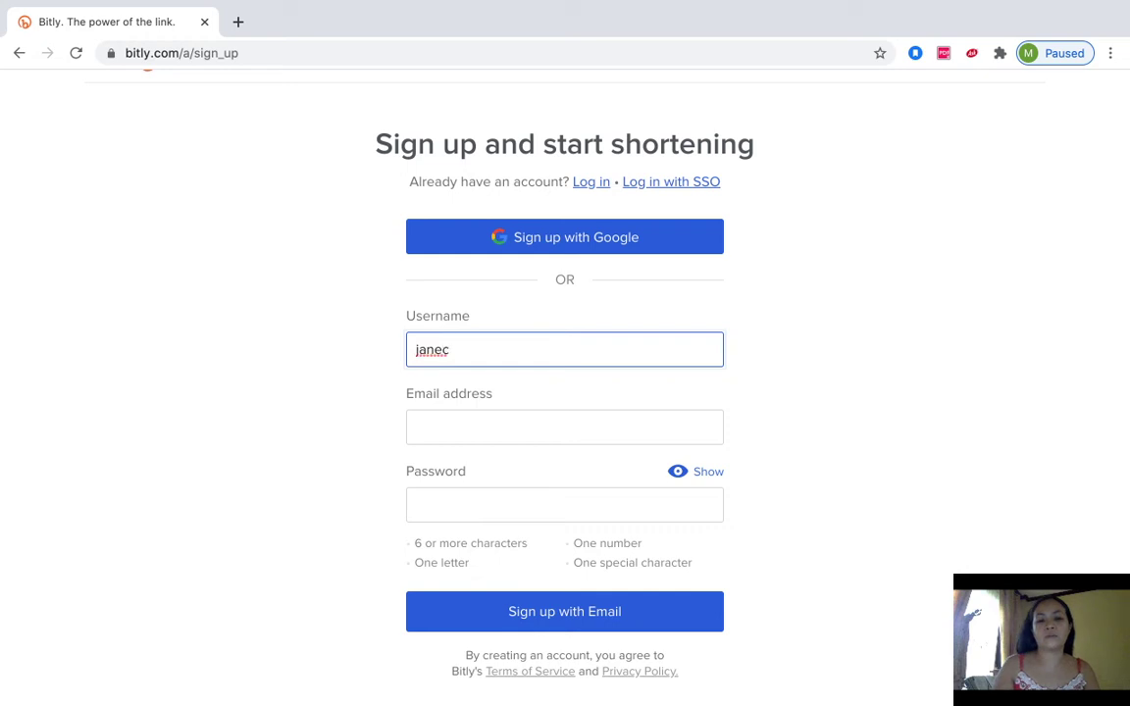
{"action": "type", "text": "5522"}
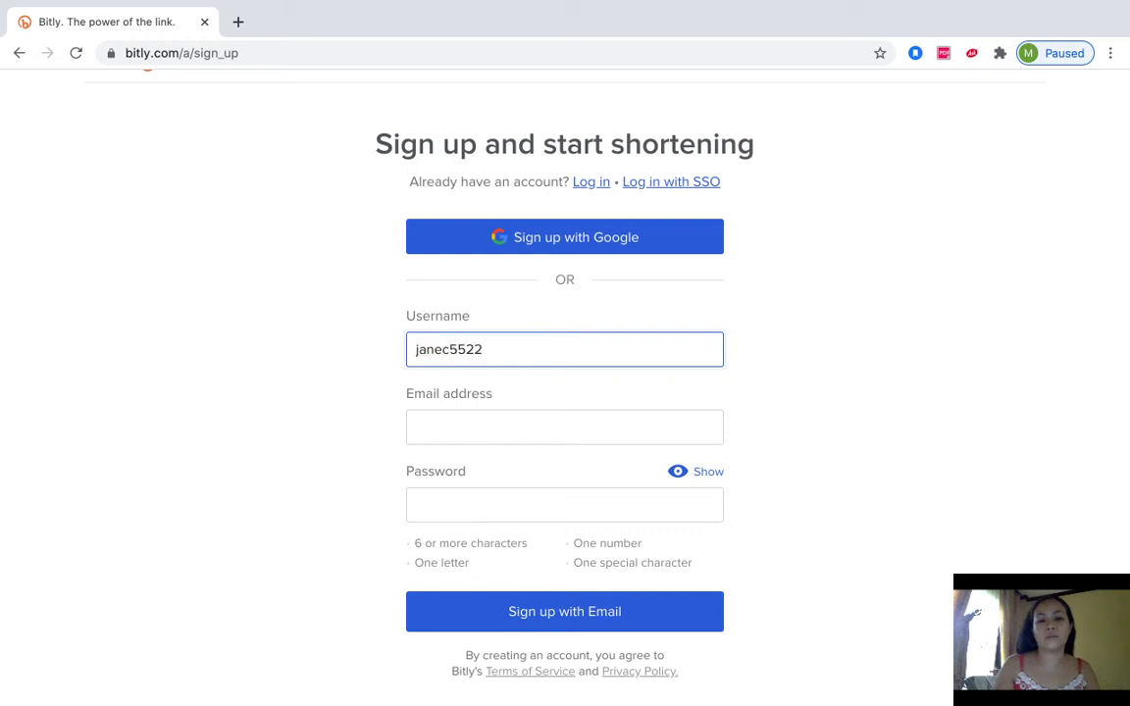
{"action": "left_click", "coordinate": [565, 427]}
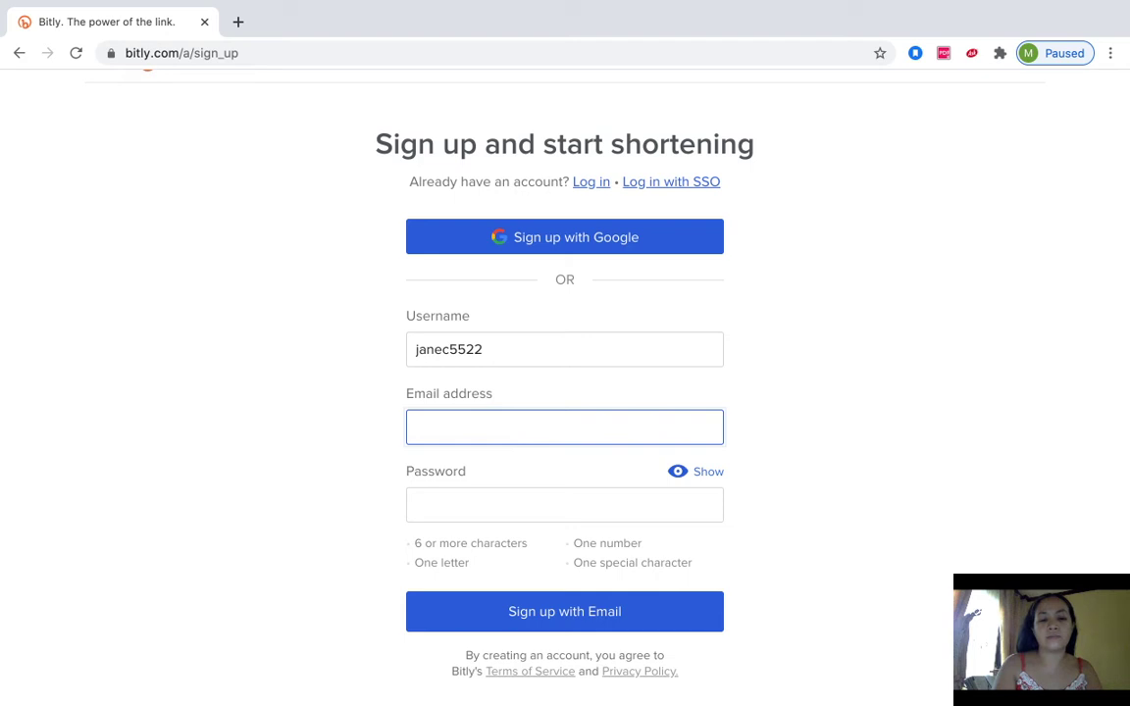
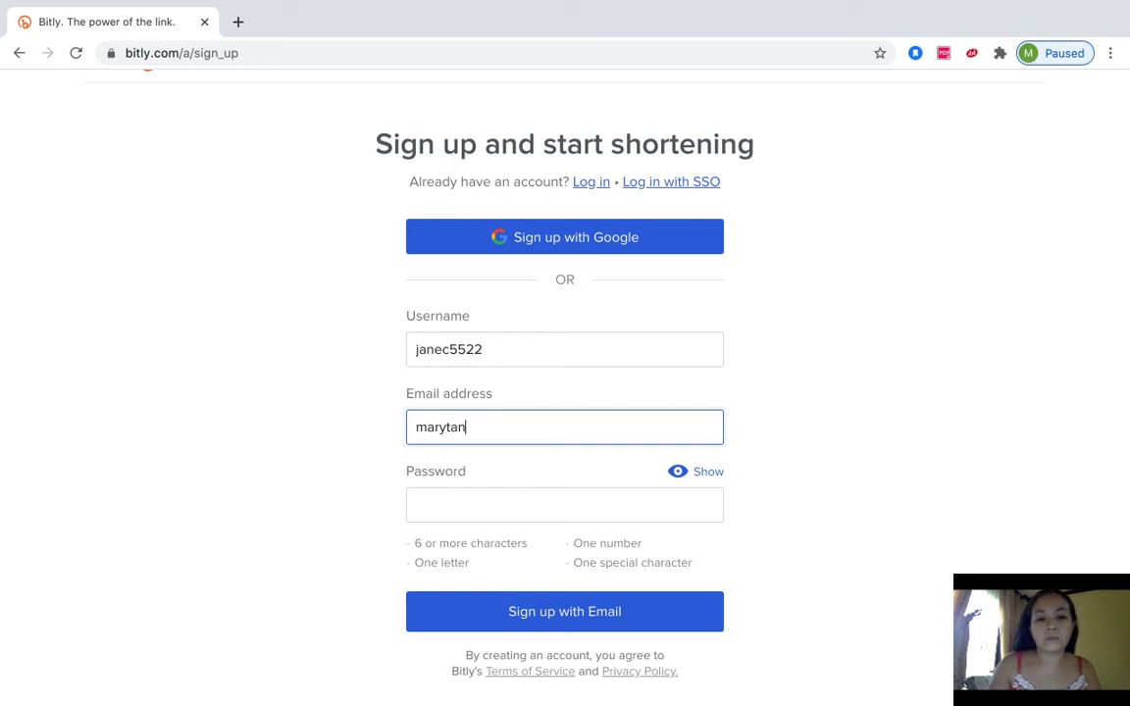
- Fill in the e-mail address by accepting the browser's saved suggestion
{"action": "key", "text": "BackSpace"}
{"action": "key", "text": "BackSpace"}
{"action": "key", "text": "BackSpace"}
{"action": "key", "text": "BackSpace"}
{"action": "key", "text": "BackSpace"}
{"action": "key", "text": "BackSpace"}
{"action": "key", "text": "BackSpace"}
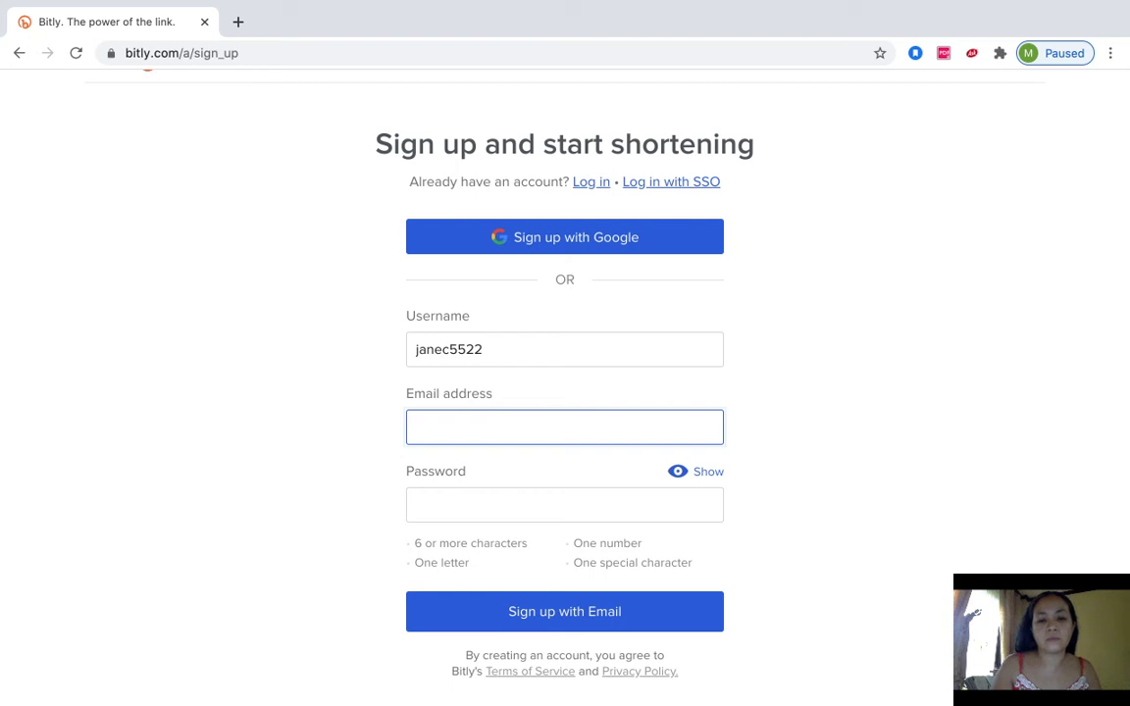
{"action": "key", "text": "Down"}
{"action": "key", "text": "Return"}
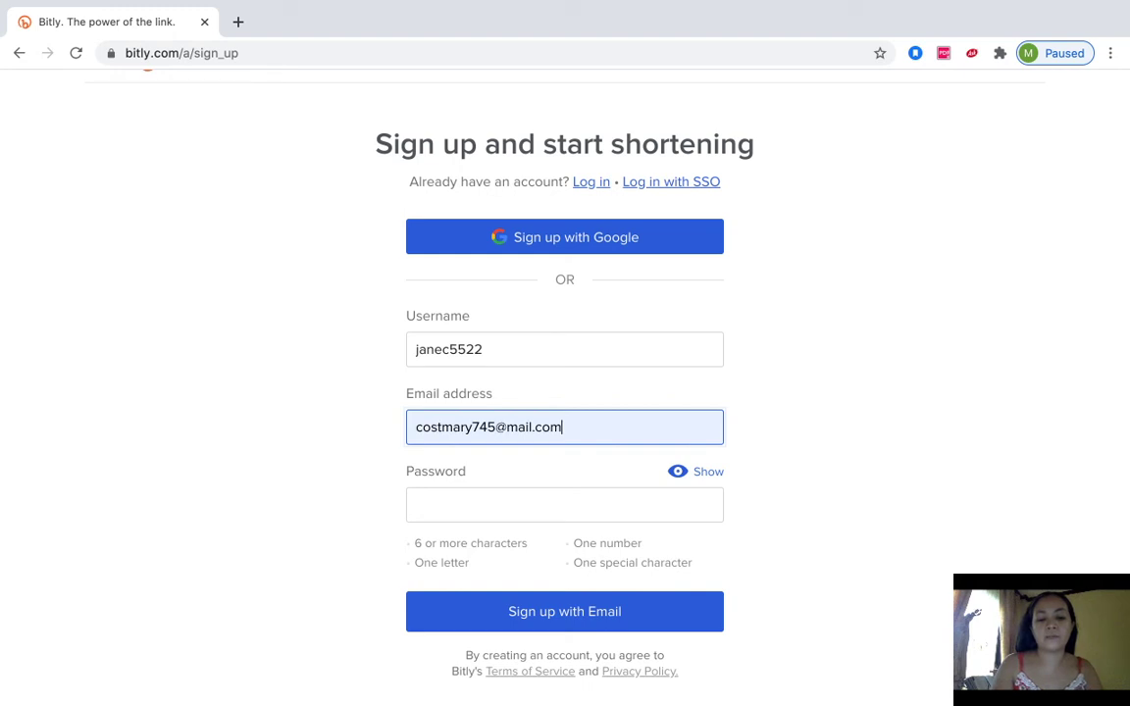
- Enter the account password and submit the sign-up form
{"action": "left_click", "coordinate": [564, 505]}
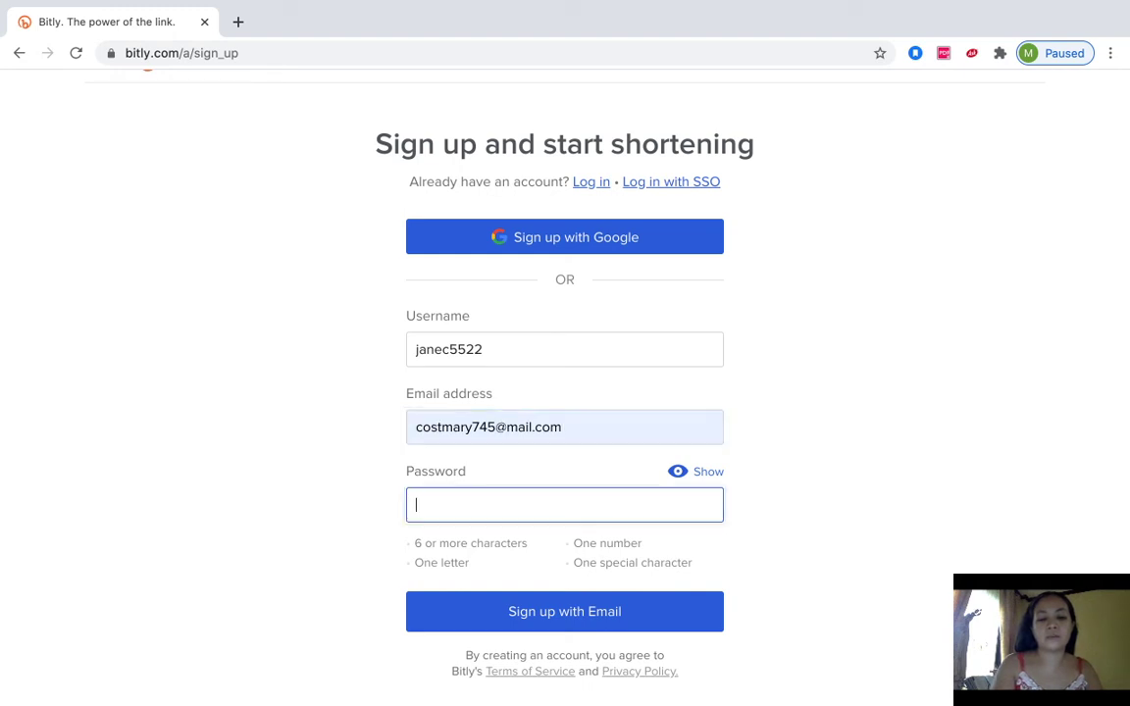
{"action": "type", "text": "••••••••••"}
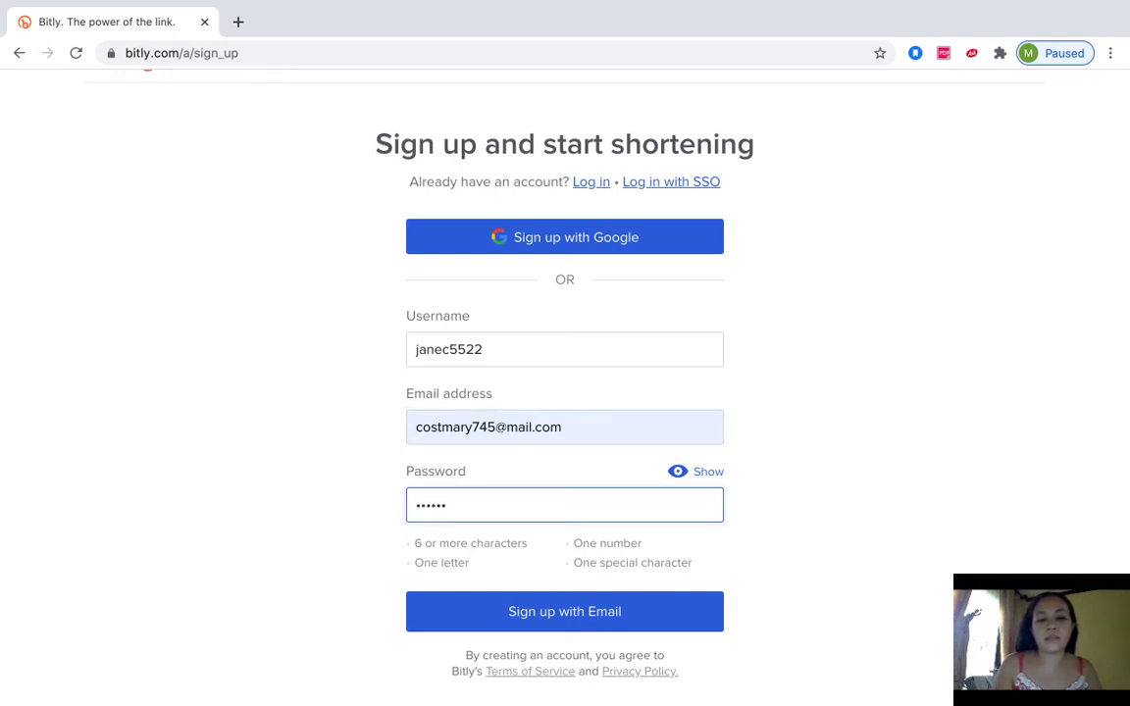
{"action": "type", "text": "••"}
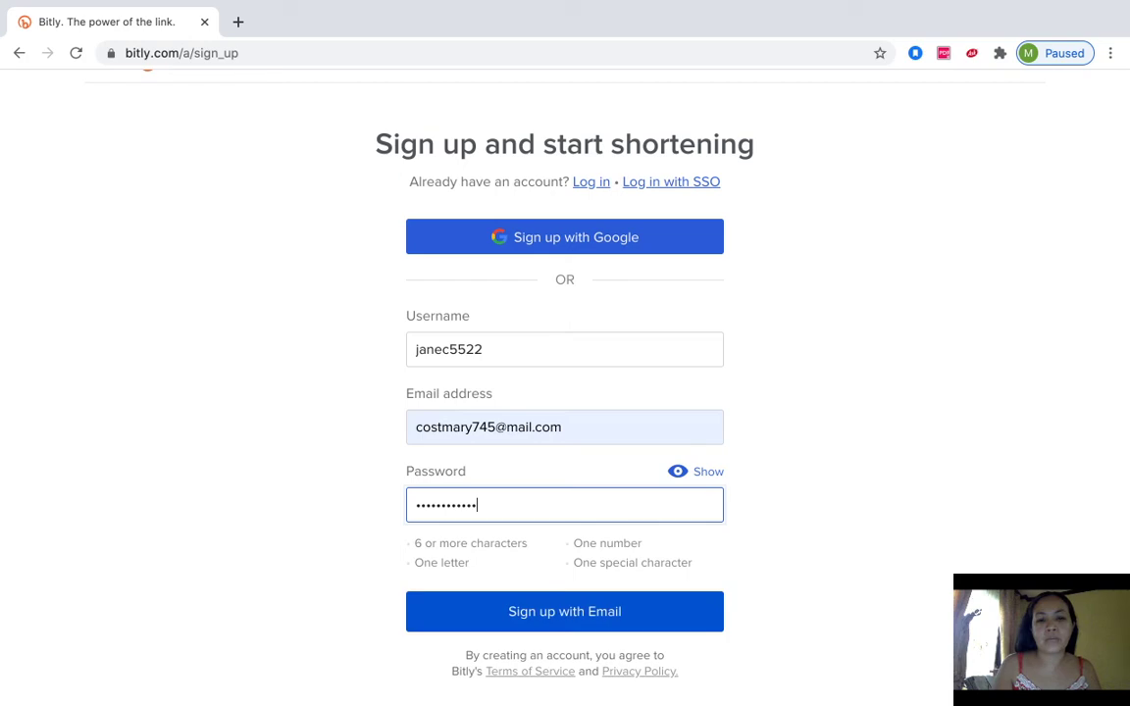
{"action": "key", "text": "Tab"}
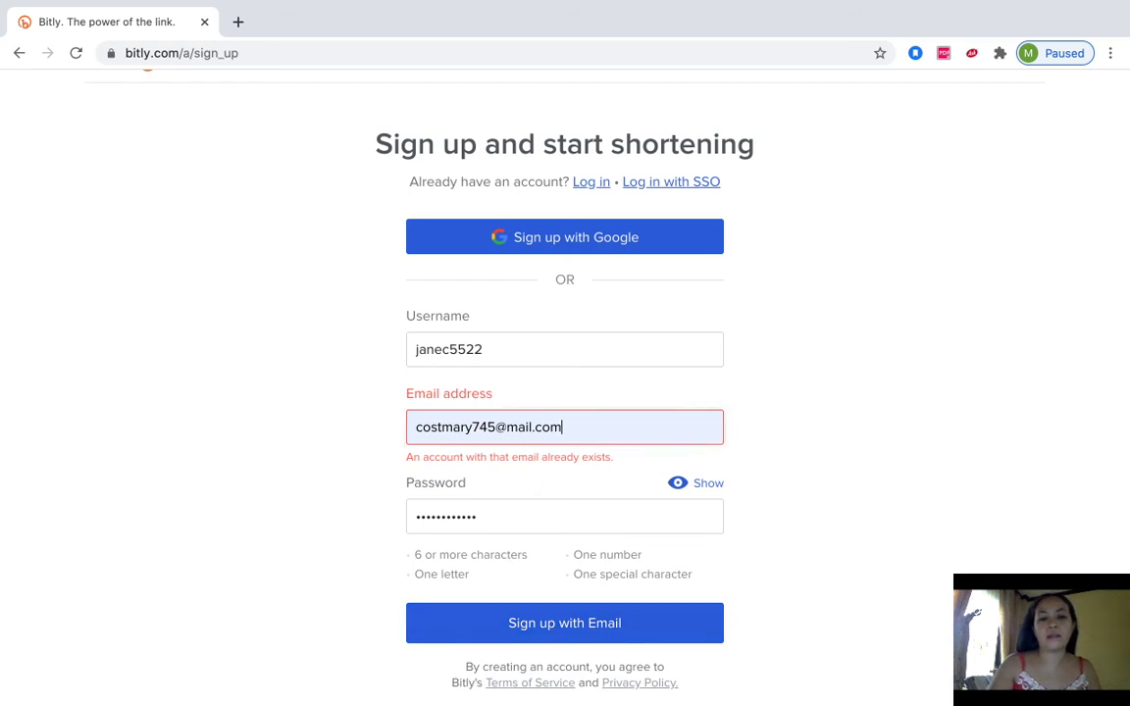
- Replace the already-registered e-mail with a different Gmail address
{"action": "key", "text": "BackSpace"}
{"action": "key", "text": "BackSpace"}
{"action": "key", "text": "BackSpace"}
{"action": "key", "text": "BackSpace"}
{"action": "key", "text": "BackSpace"}
{"action": "key", "text": "BackSpace"}
{"action": "key", "text": "BackSpace"}
{"action": "key", "text": "BackSpace"}
{"action": "key", "text": "BackSpace"}
{"action": "key", "text": "BackSpace"}
{"action": "key", "text": "BackSpace"}
{"action": "key", "text": "BackSpace"}
{"action": "key", "text": "BackSpace"}
{"action": "key", "text": "BackSpace"}
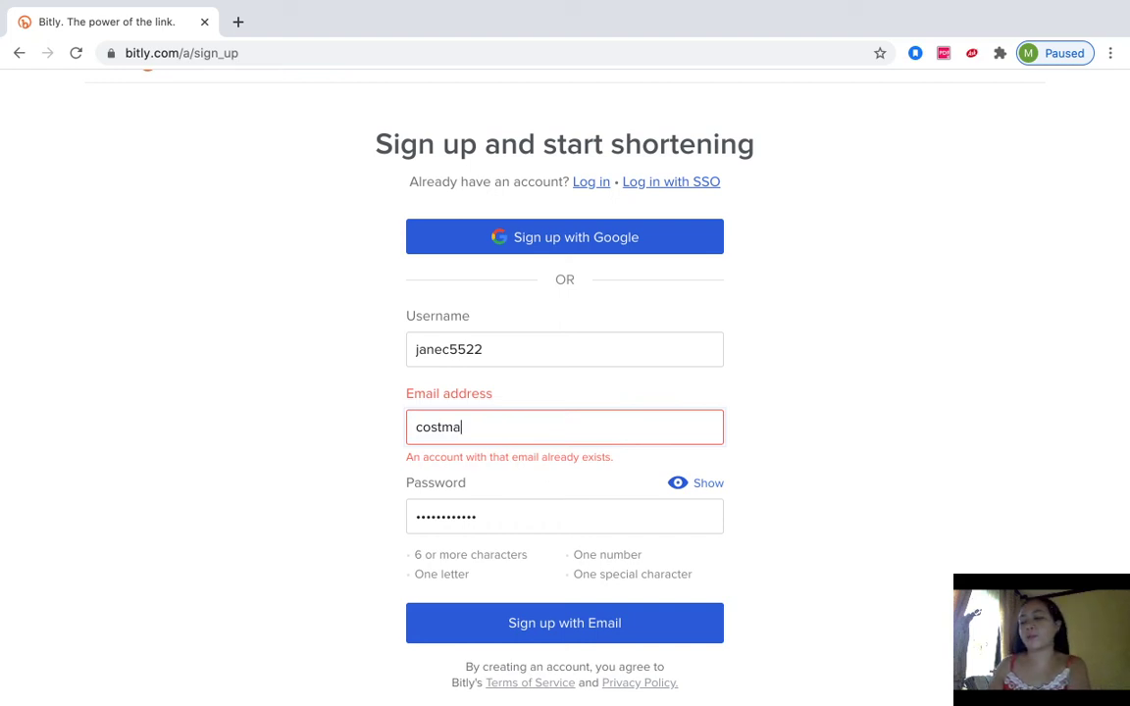
{"action": "key", "text": "BackSpace"}
{"action": "key", "text": "BackSpace"}
{"action": "key", "text": "BackSpace"}
{"action": "key", "text": "BackSpace"}
{"action": "key", "text": "BackSpace"}
{"action": "key", "text": "BackSpace"}
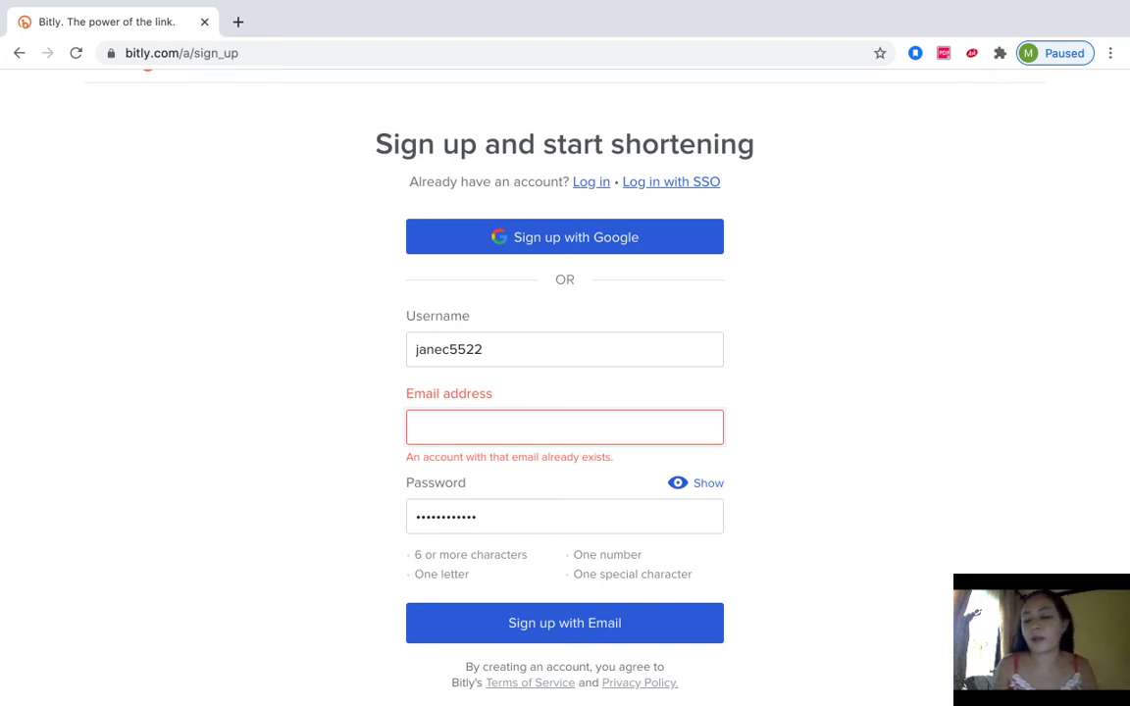
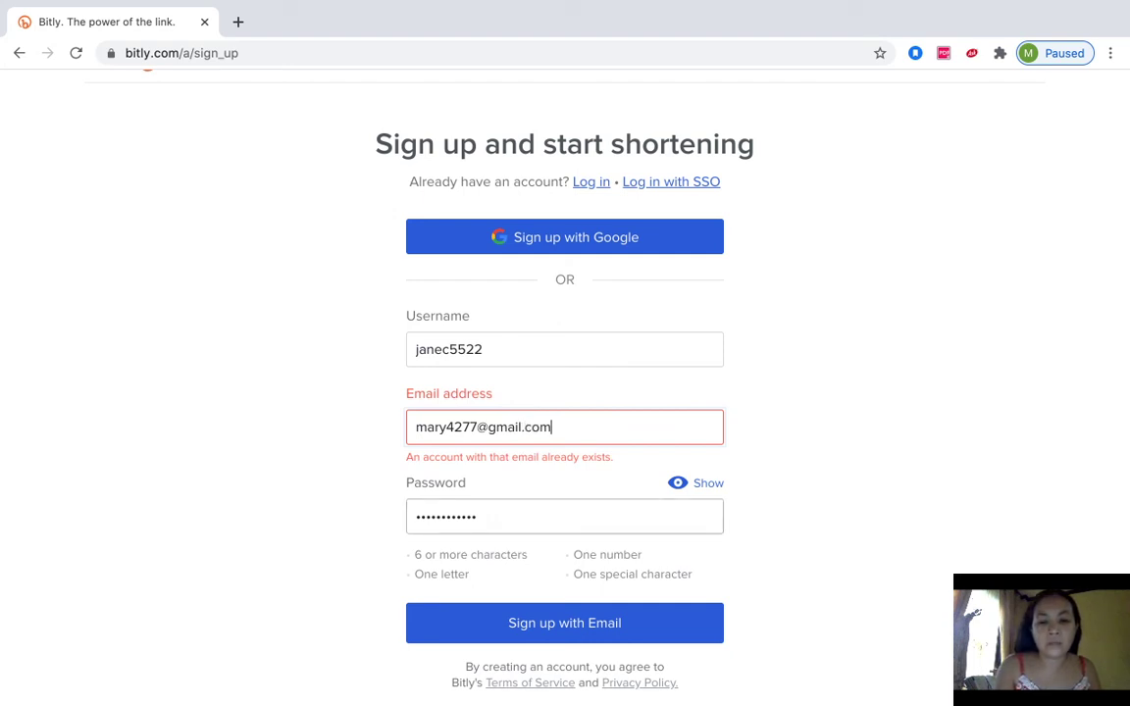
{"action": "key", "text": "Tab"}
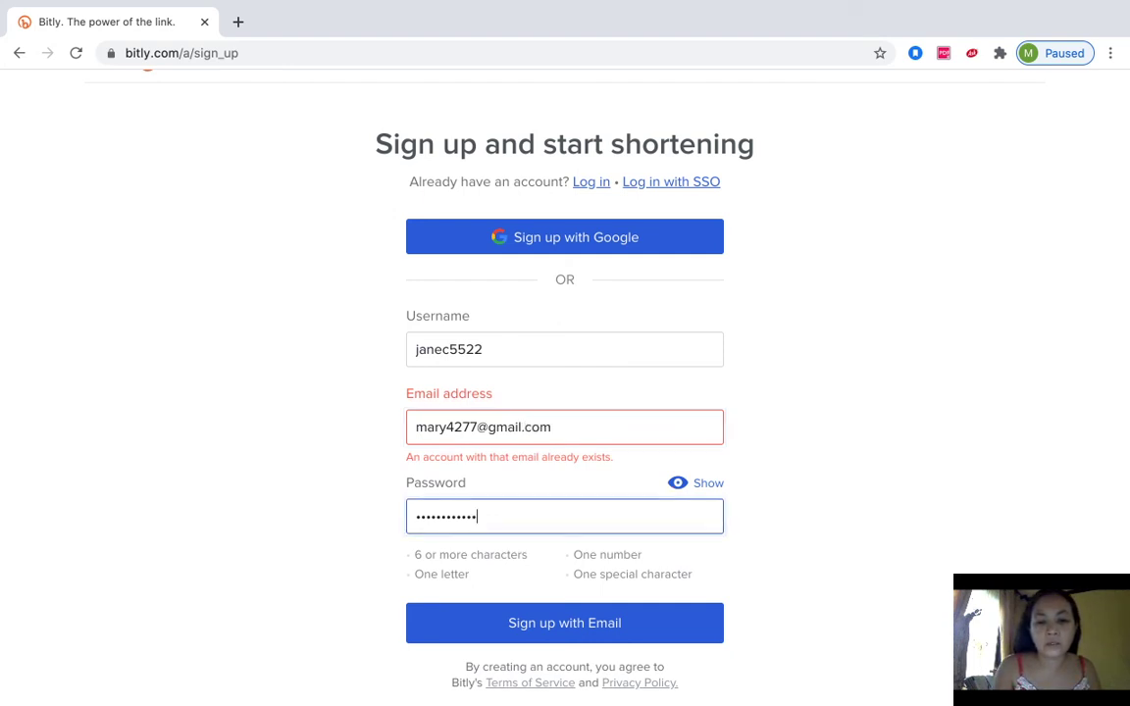
- Clear the old password and type a new one
{"action": "key", "text": "BackSpace"}
{"action": "key", "text": "BackSpace"}
{"action": "key", "text": "BackSpace"}
{"action": "key", "text": "BackSpace"}
{"action": "key", "text": "BackSpace"}
{"action": "key", "text": "BackSpace"}
{"action": "key", "text": "BackSpace"}
{"action": "key", "text": "BackSpace"}
{"action": "key", "text": "BackSpace"}
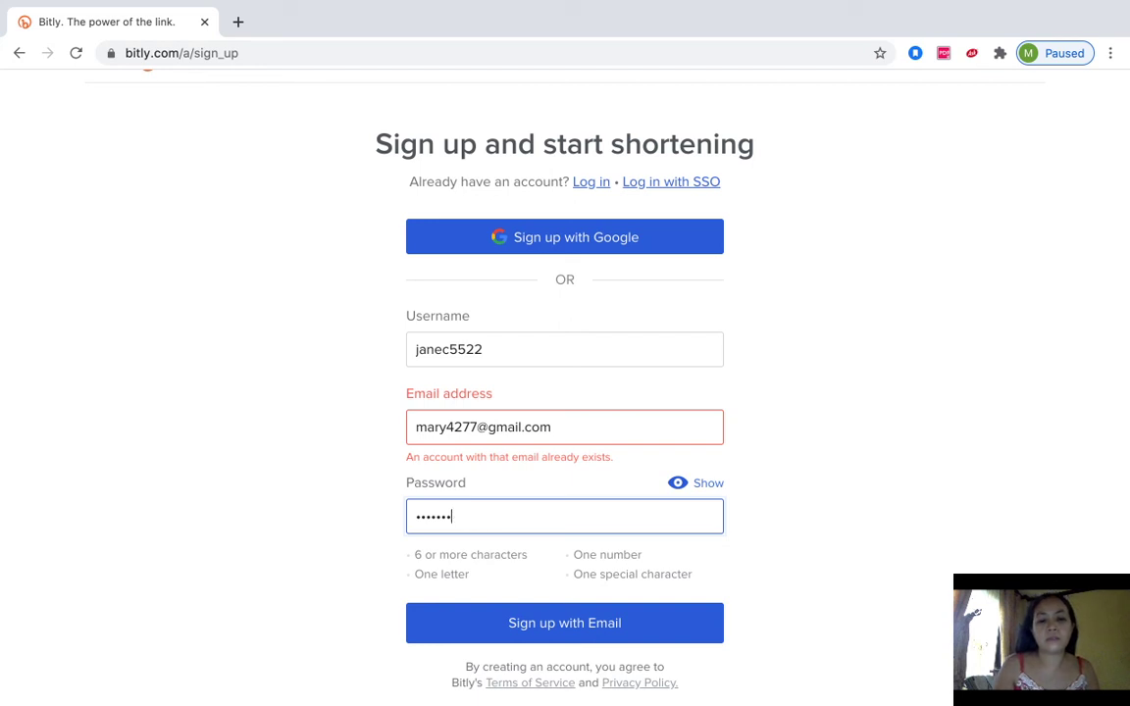
{"action": "key", "text": "BackSpace"}
{"action": "key", "text": "BackSpace"}
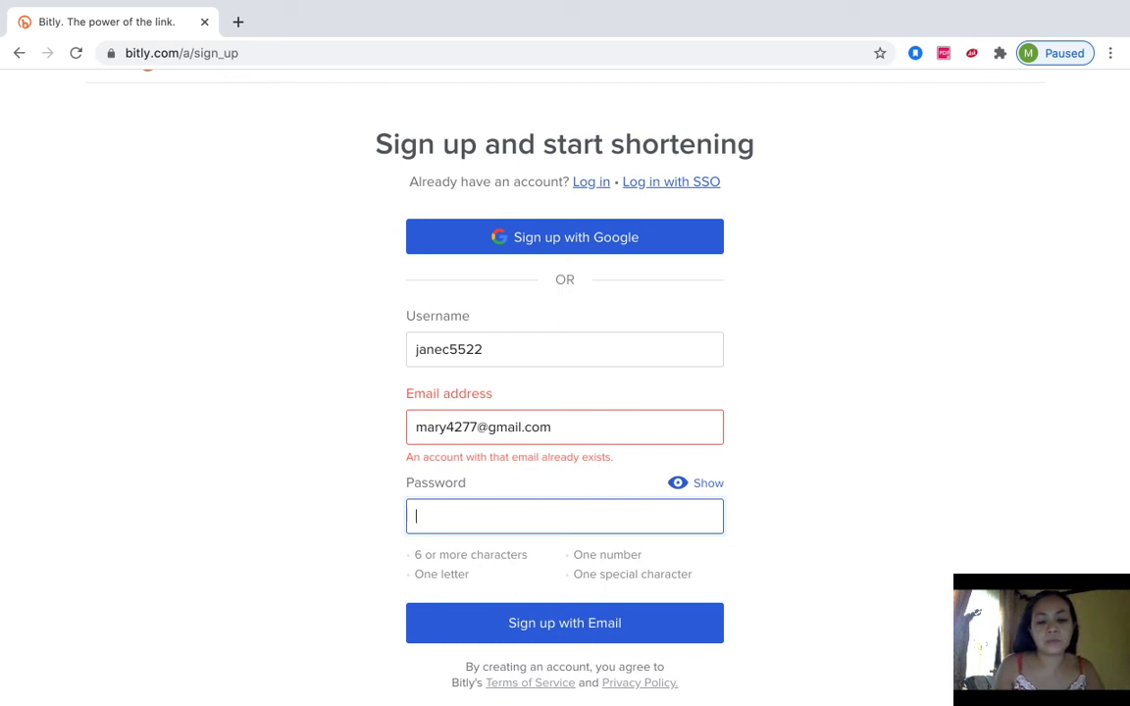
{"action": "type", "text": "********"}
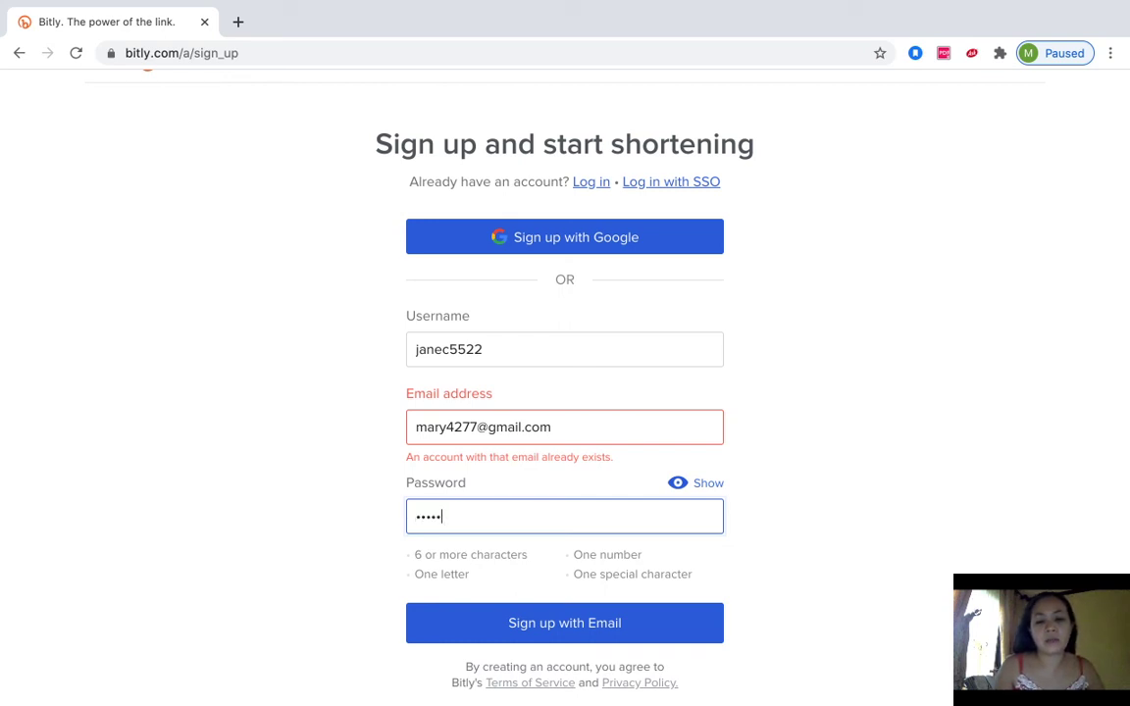
{"action": "type", "text": "***"}
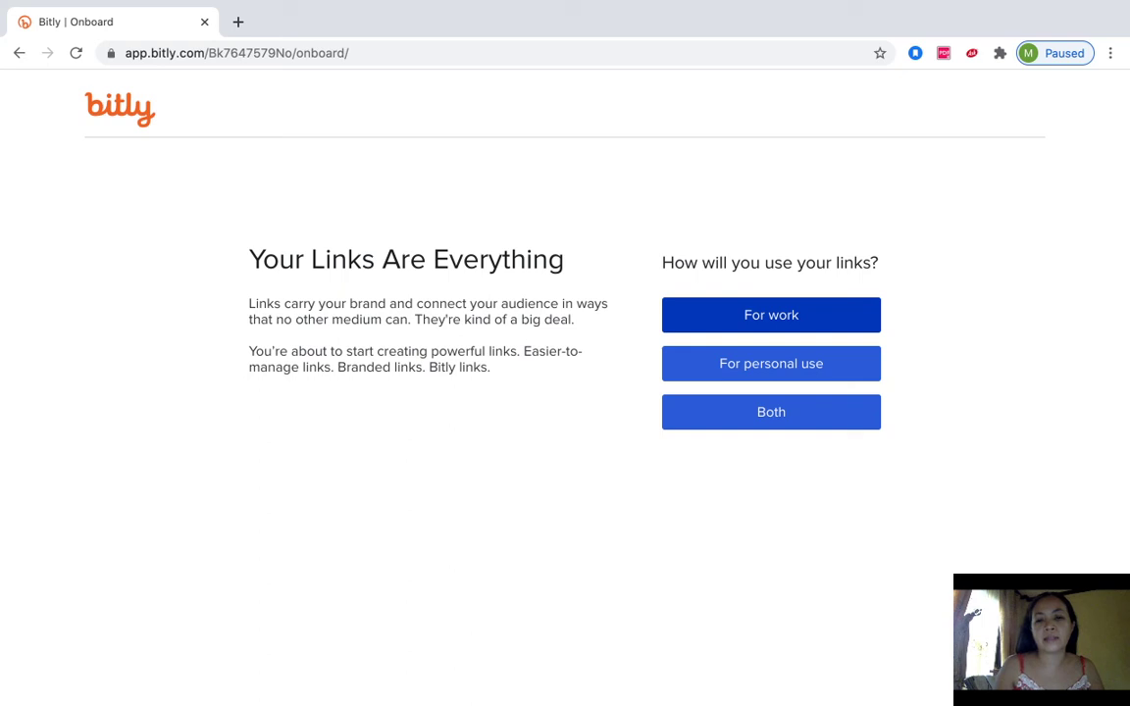
- Choose 'For work' as how the links will be used
{"action": "left_click", "coordinate": [771, 315]}
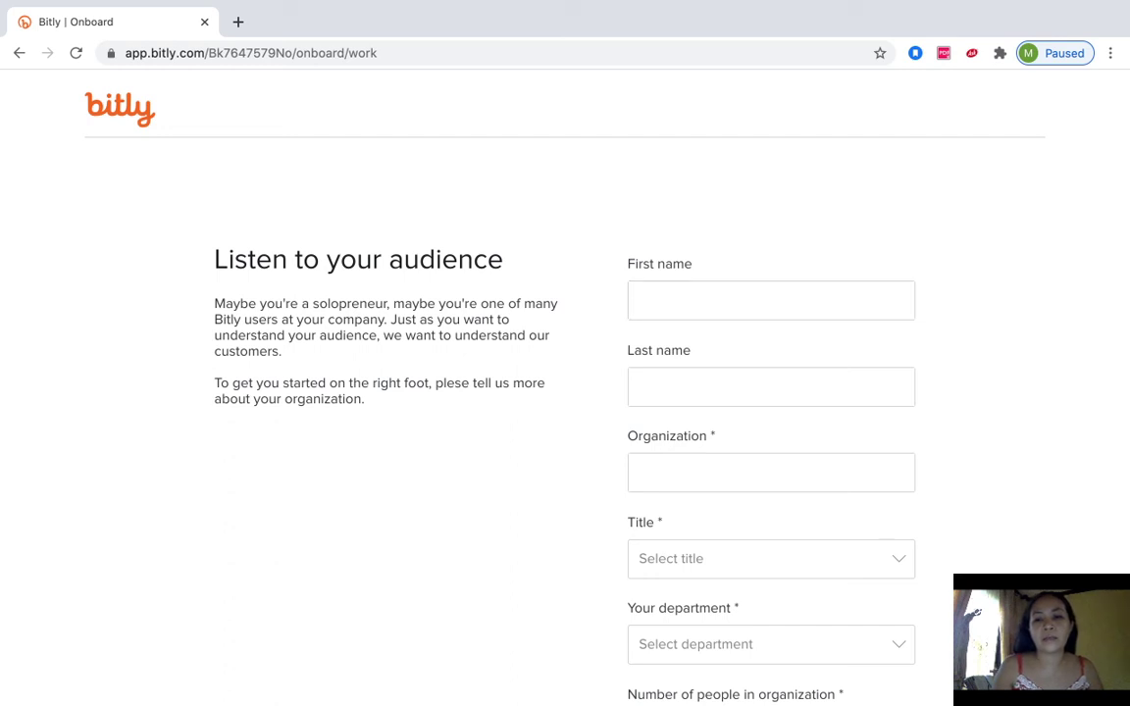
- Enter the user's first and last name and organization PCCAES on the onboarding form
{"action": "scroll", "coordinate": [565, 393], "scroll_direction": "down", "scroll_amount": 2}
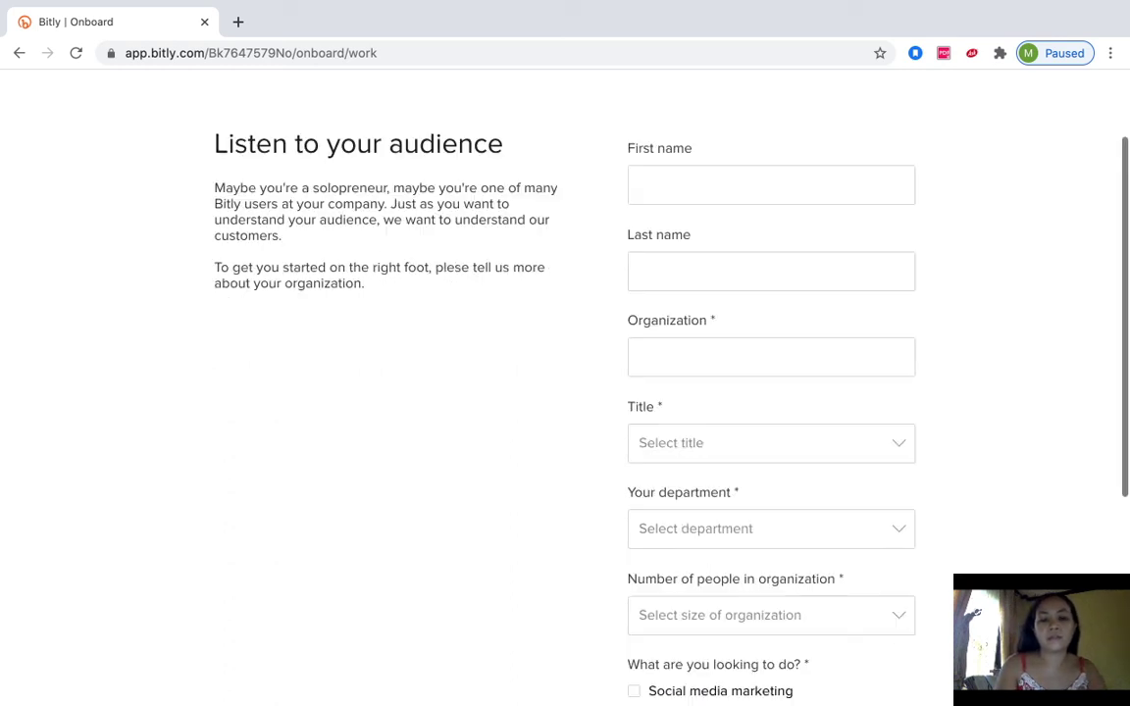
{"action": "scroll", "coordinate": [772, 252], "scroll_direction": "down", "scroll_amount": 1}
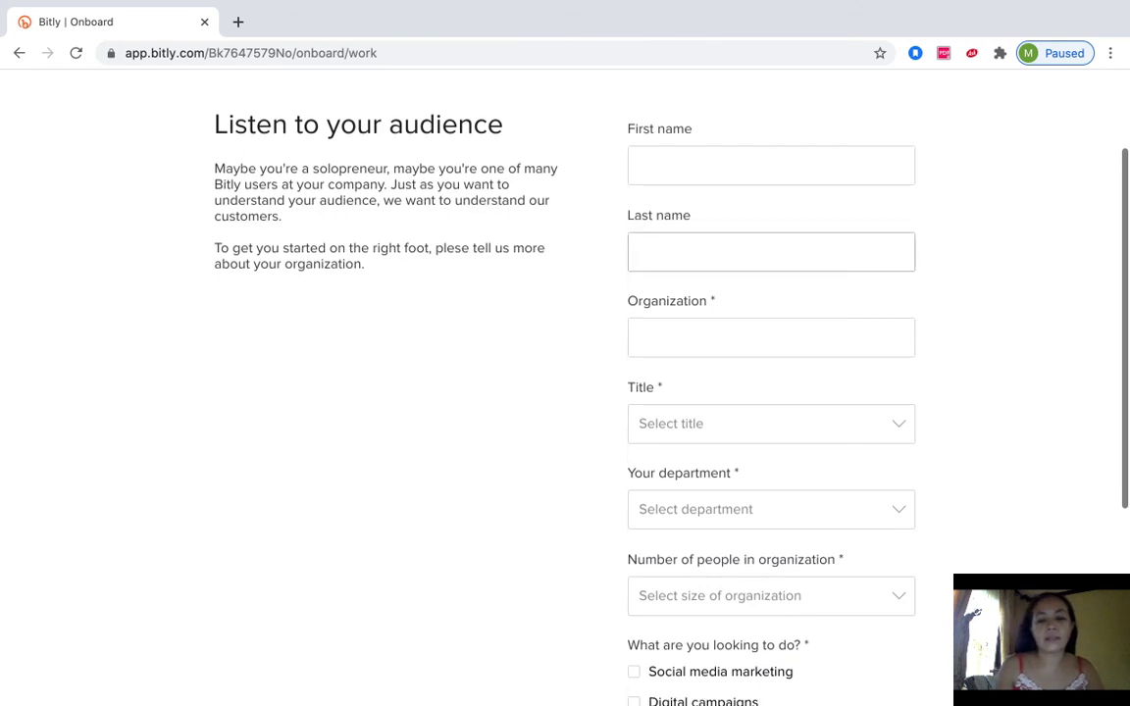
{"action": "left_click", "coordinate": [771, 165]}
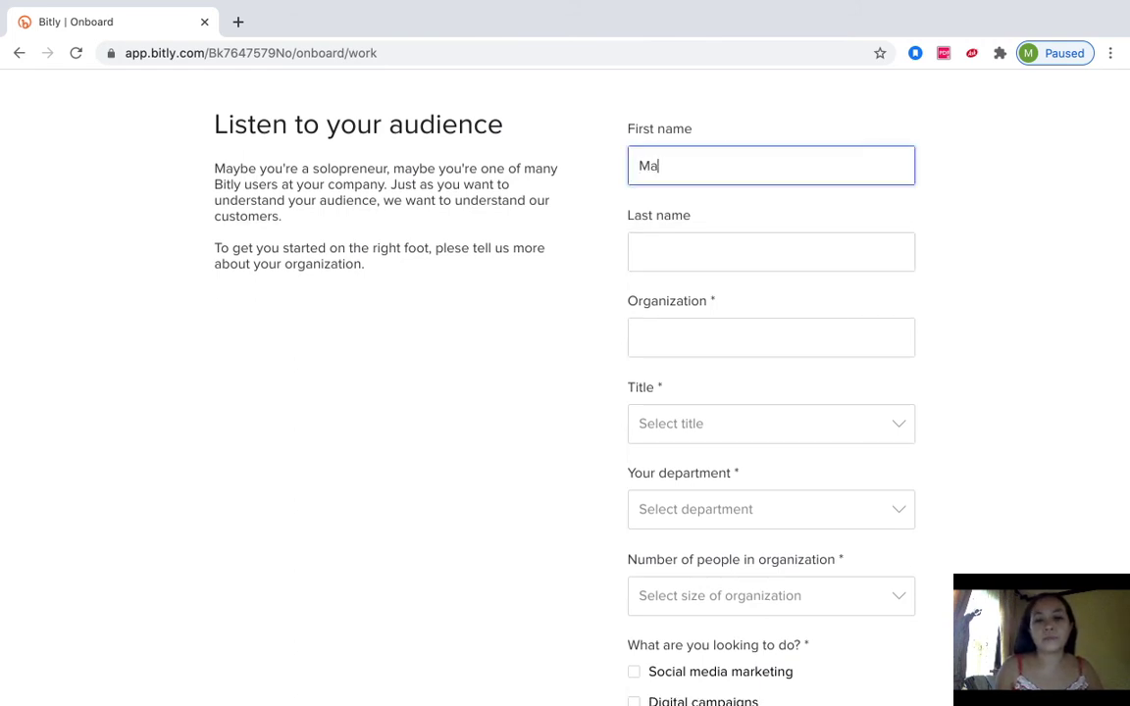
{"action": "left_click", "coordinate": [771, 251]}
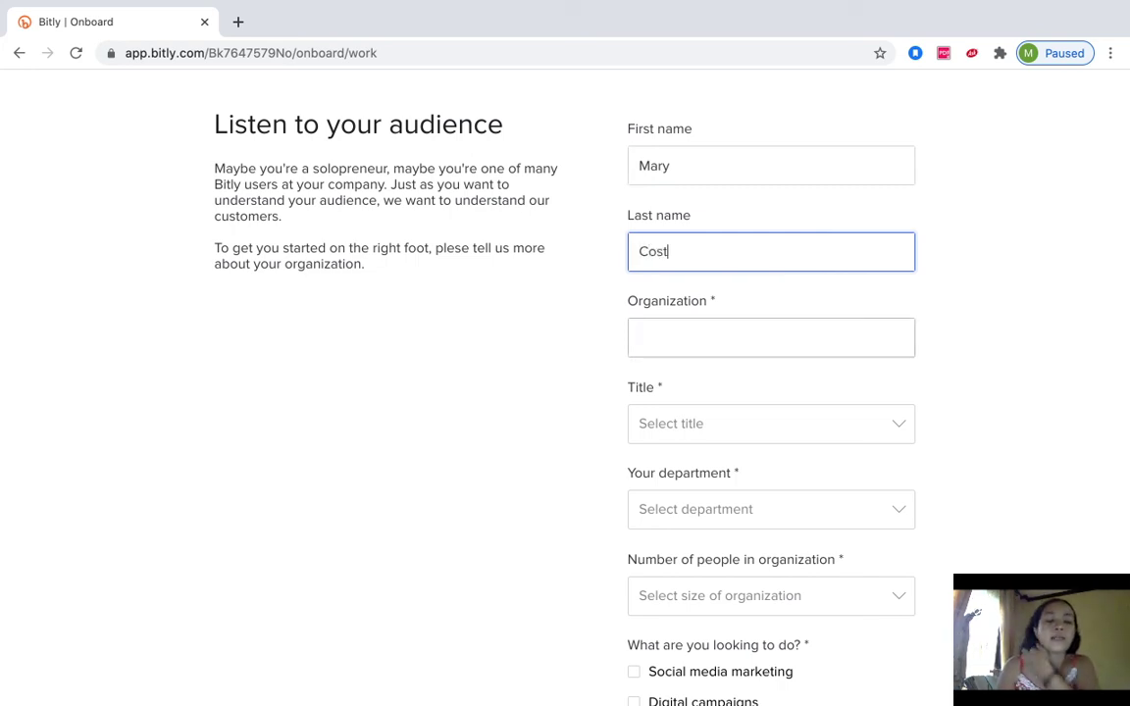
{"action": "left_click", "coordinate": [772, 337]}
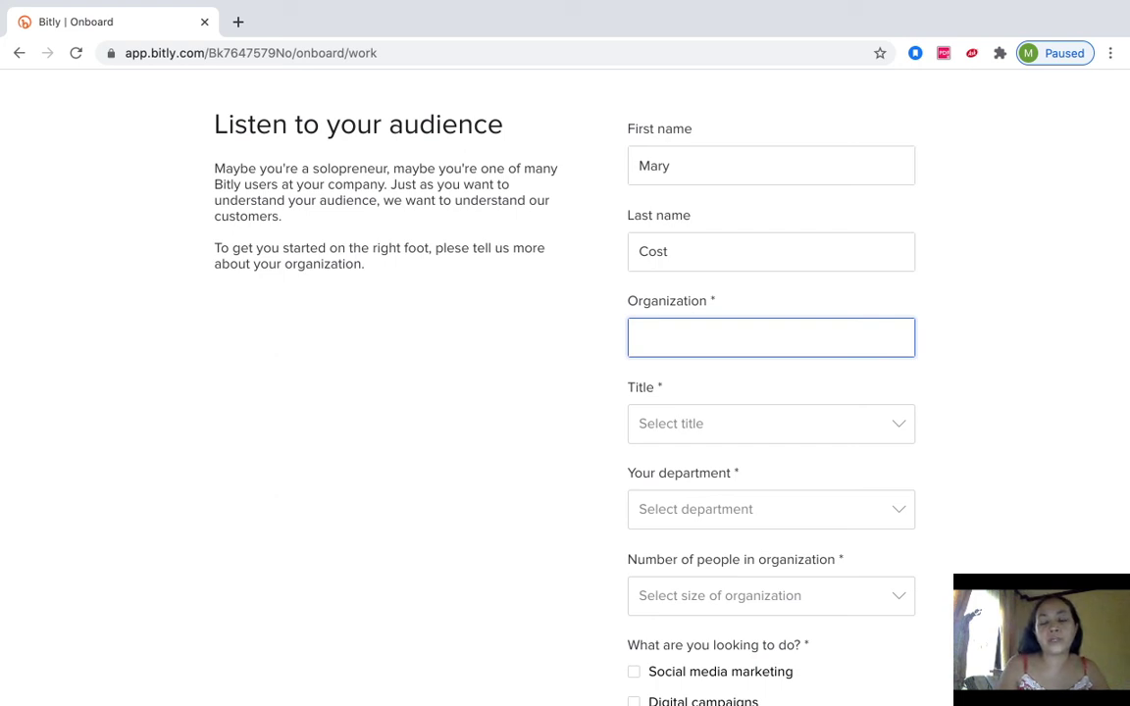
{"action": "type", "text": "PCC"}
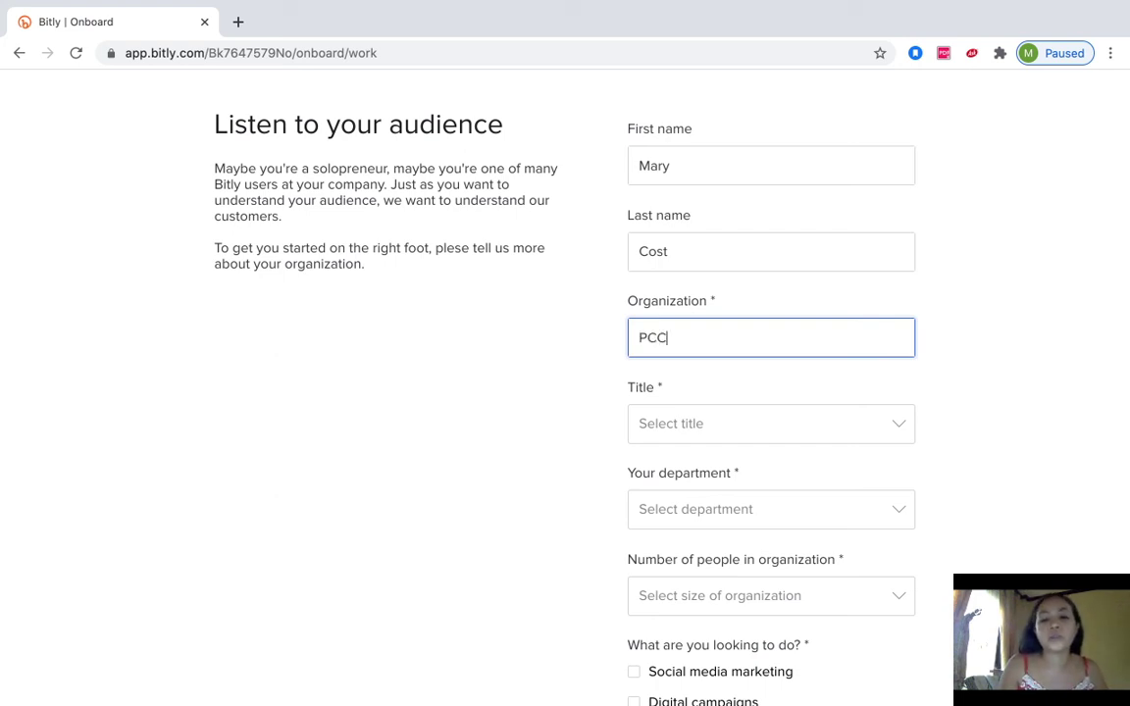
{"action": "type", "text": "AES"}
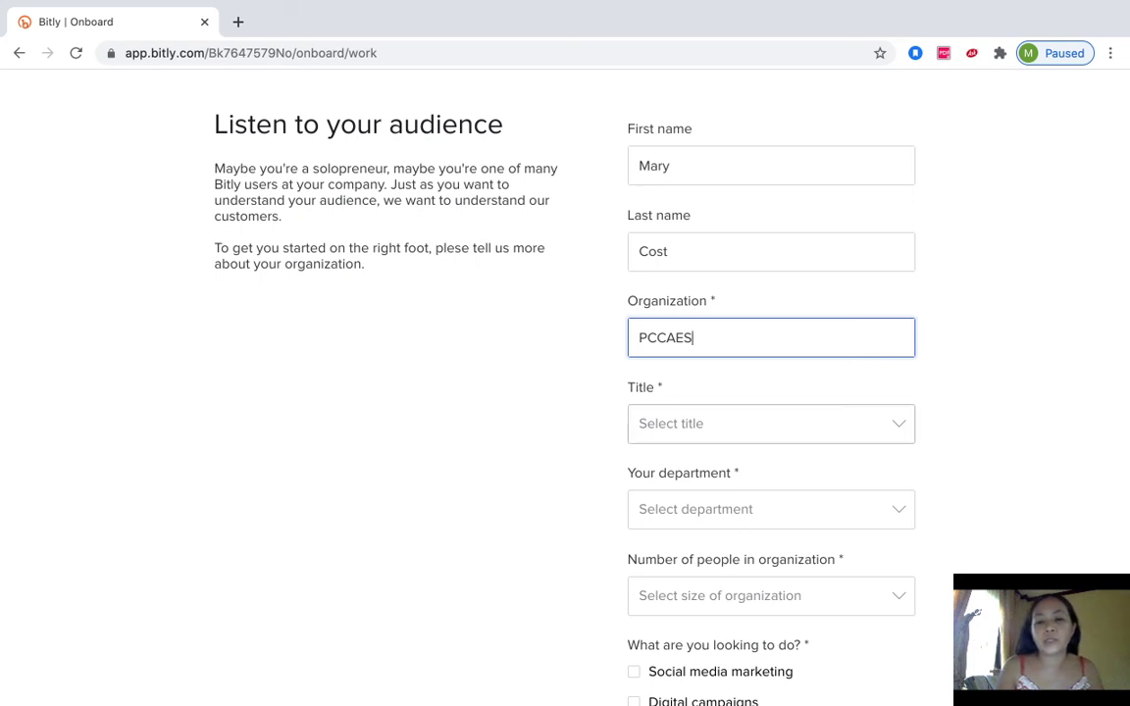
- Pick title Individual Contributor, department Education and organization size 200-500 from the dropdowns
{"action": "left_click", "coordinate": [770, 423]}
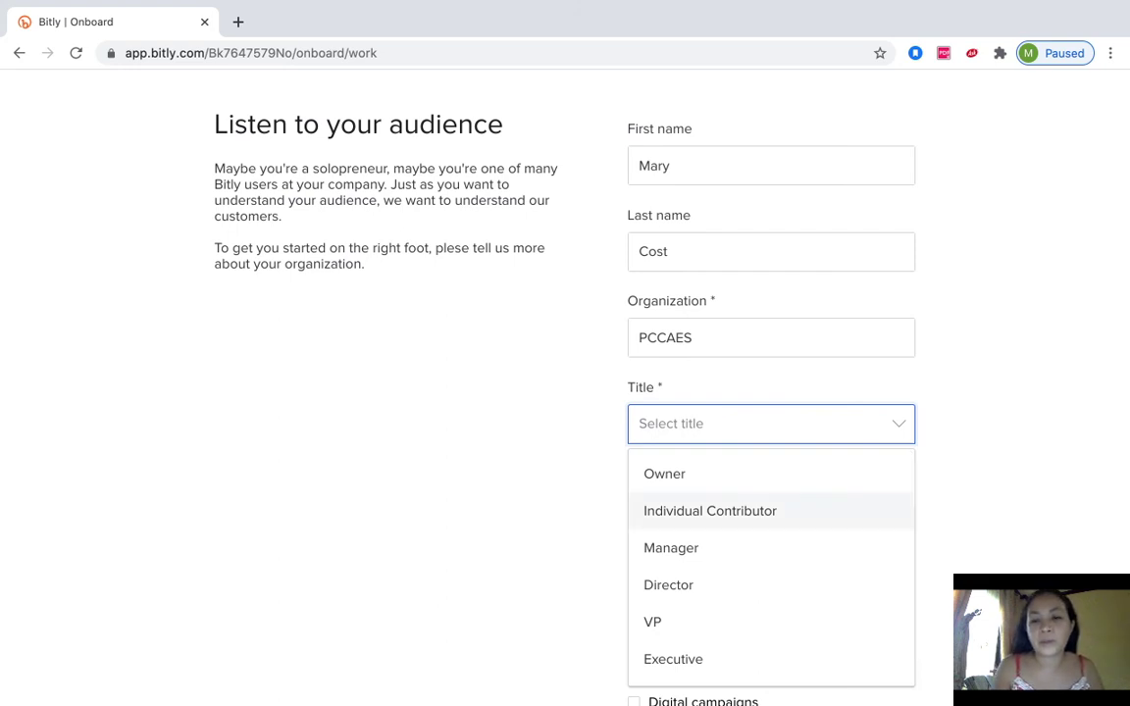
{"action": "left_click", "coordinate": [710, 510]}
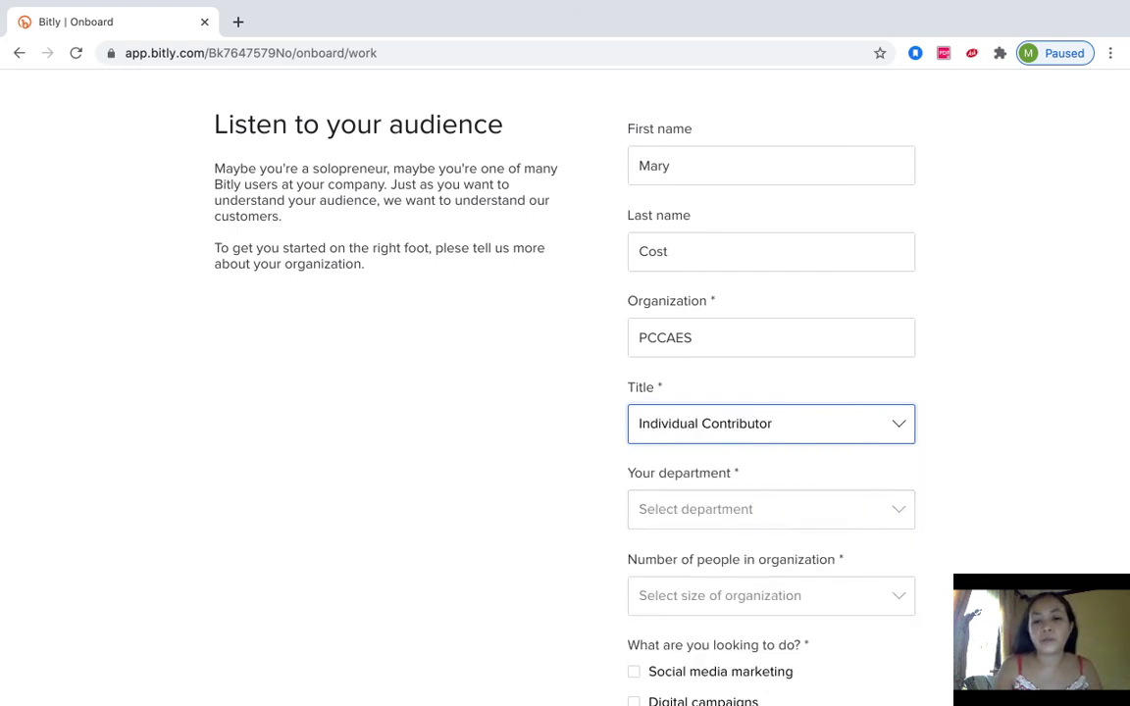
{"action": "scroll", "coordinate": [770, 393], "scroll_direction": "down", "scroll_amount": 2}
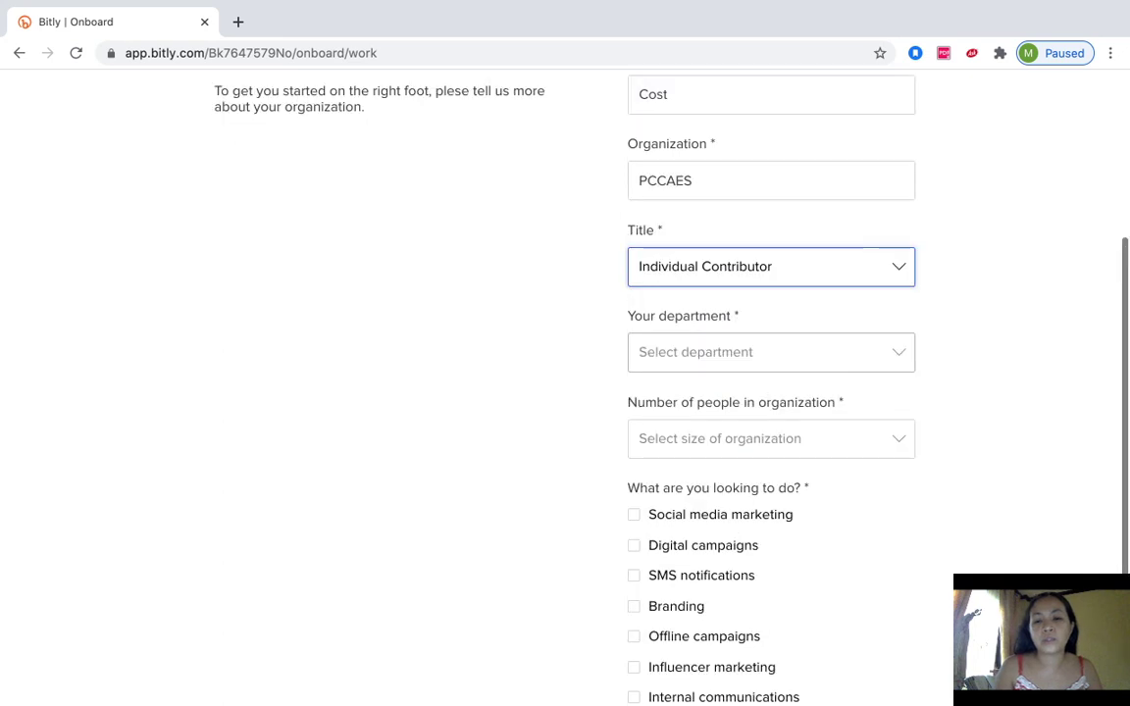
{"action": "left_click", "coordinate": [770, 352]}
{"action": "scroll", "coordinate": [770, 477], "scroll_direction": "down", "scroll_amount": 2}
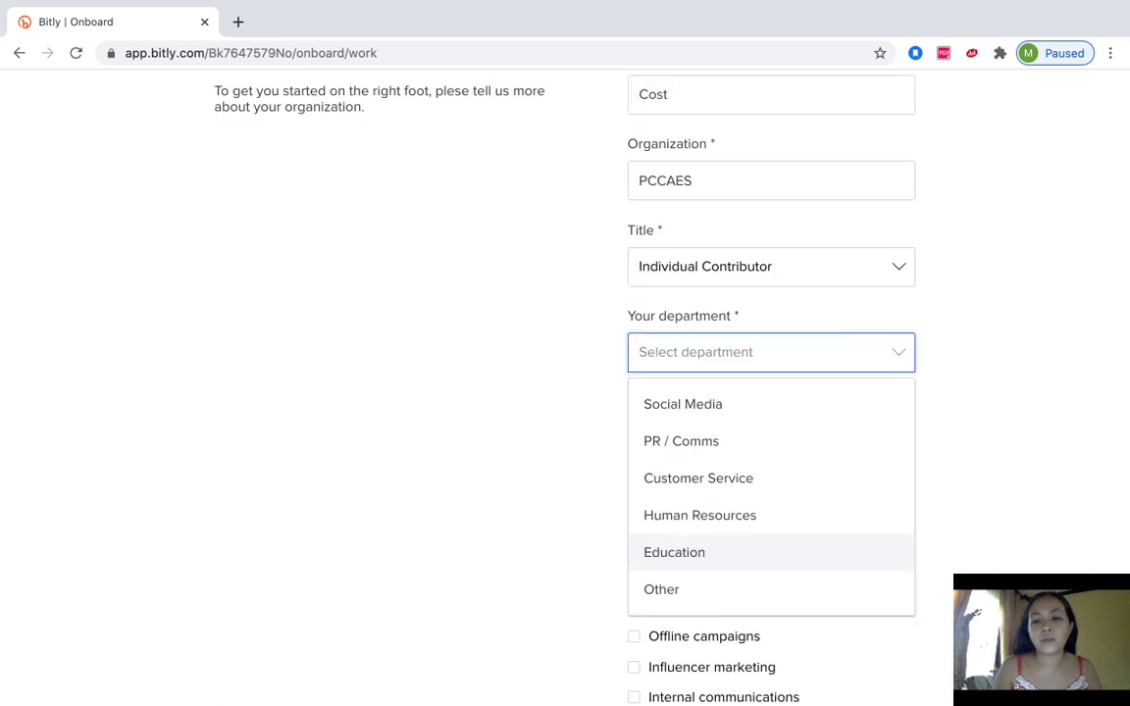
{"action": "left_click", "coordinate": [770, 549]}
{"action": "scroll", "coordinate": [770, 392], "scroll_direction": "down", "scroll_amount": 1}
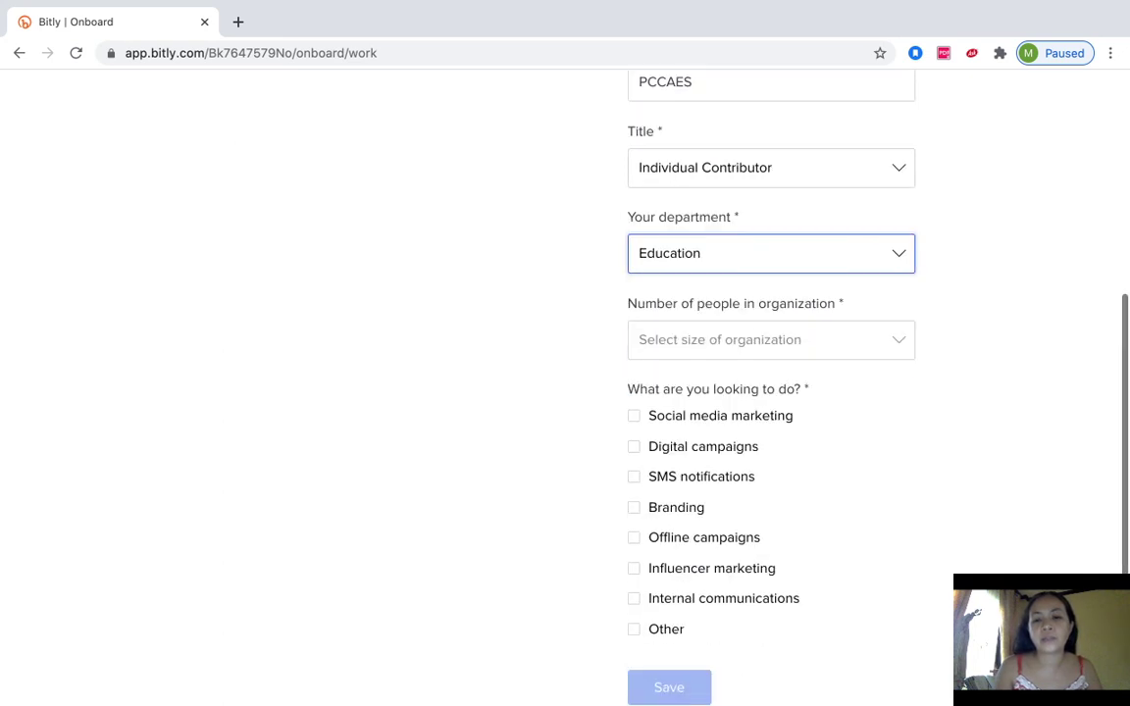
{"action": "left_click", "coordinate": [770, 339]}
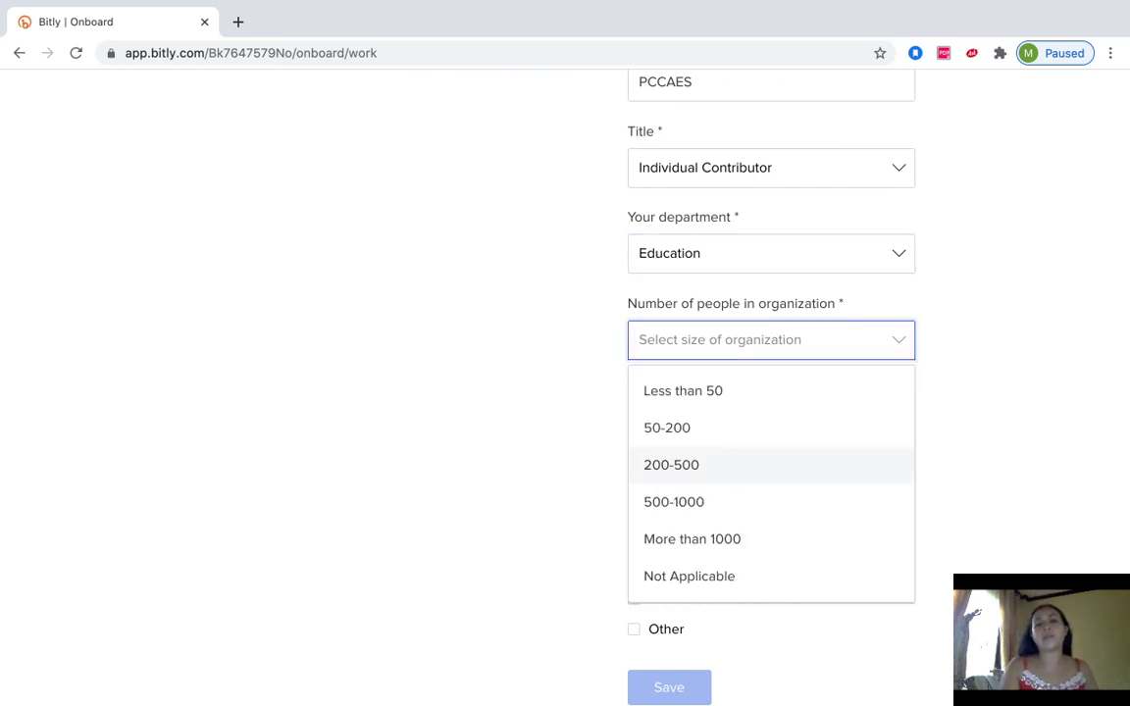
{"action": "left_click", "coordinate": [671, 465]}
{"action": "scroll", "coordinate": [770, 393], "scroll_direction": "down", "scroll_amount": 2}
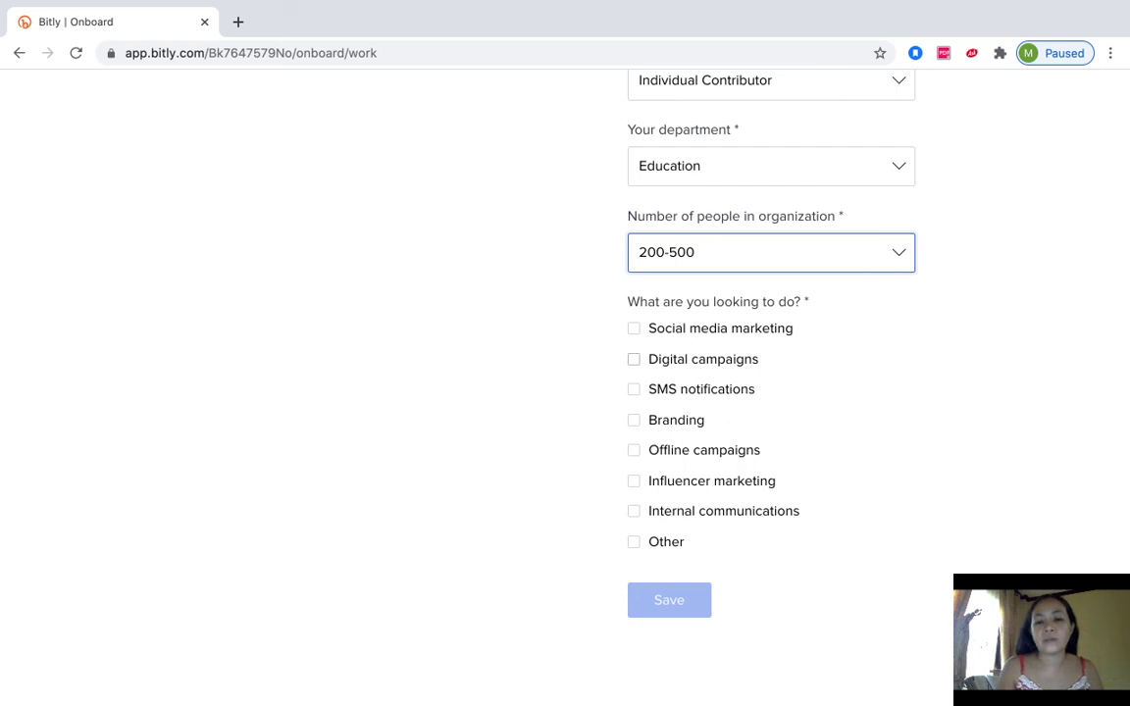
- Tick the five goals, from Digital campaigns to Internal communications, then save the profile
{"action": "left_click", "coordinate": [634, 359]}
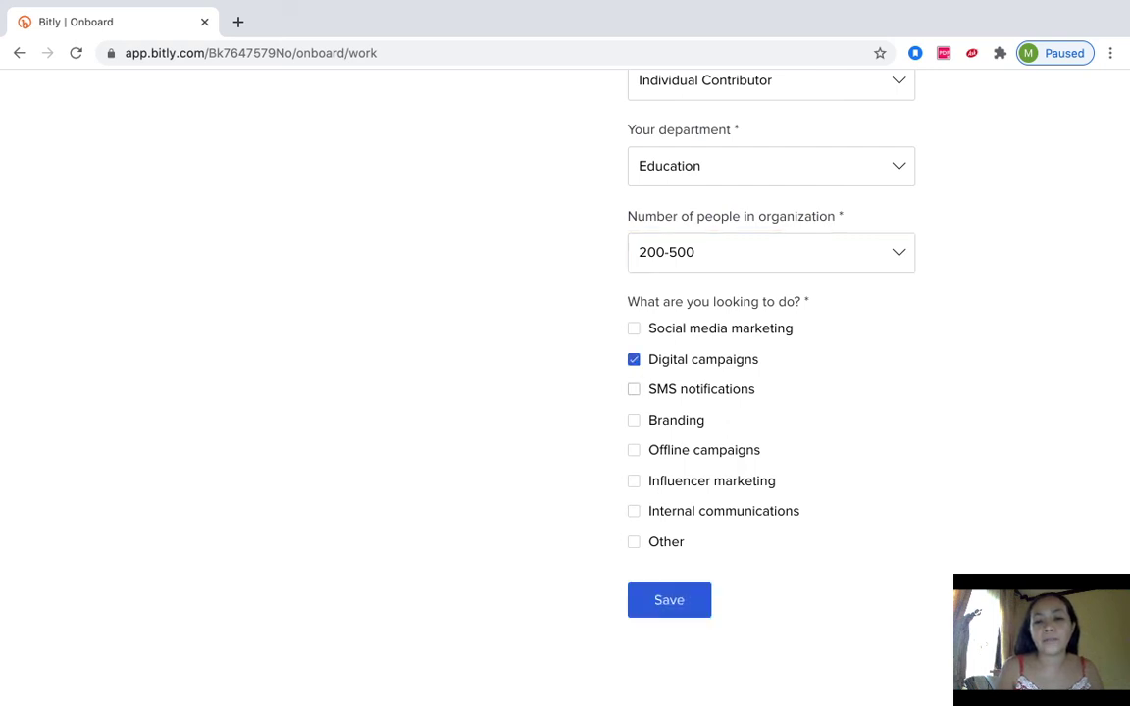
{"action": "left_click", "coordinate": [634, 390]}
{"action": "left_click", "coordinate": [634, 420]}
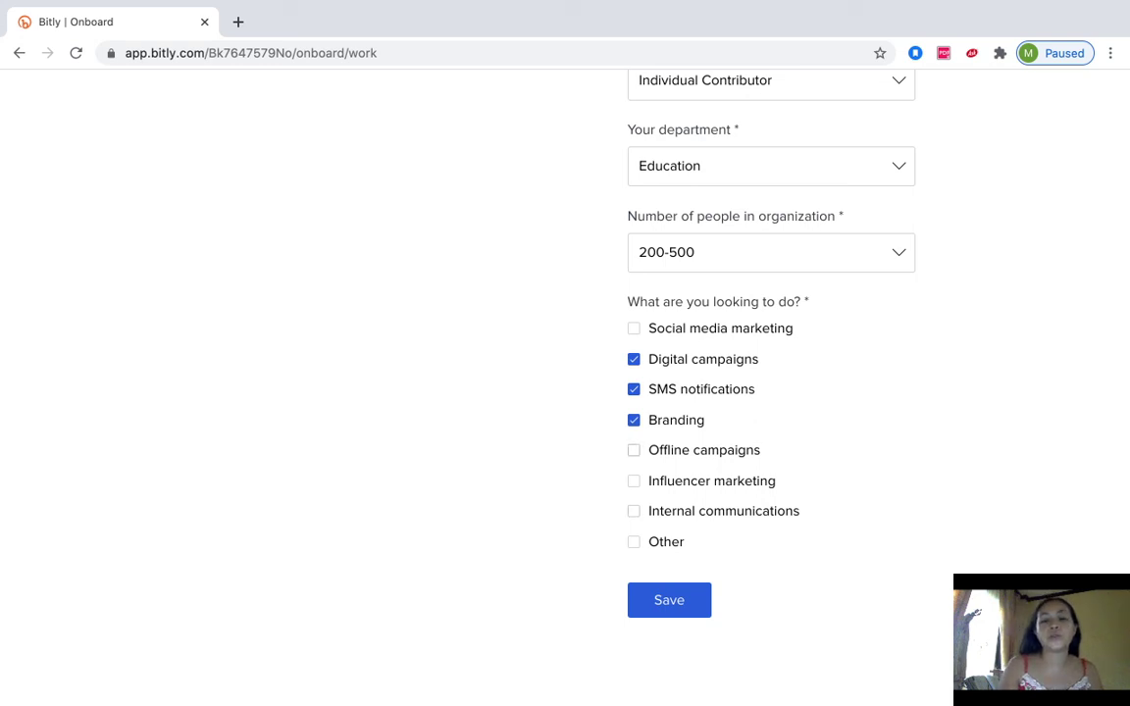
{"action": "left_click", "coordinate": [634, 450]}
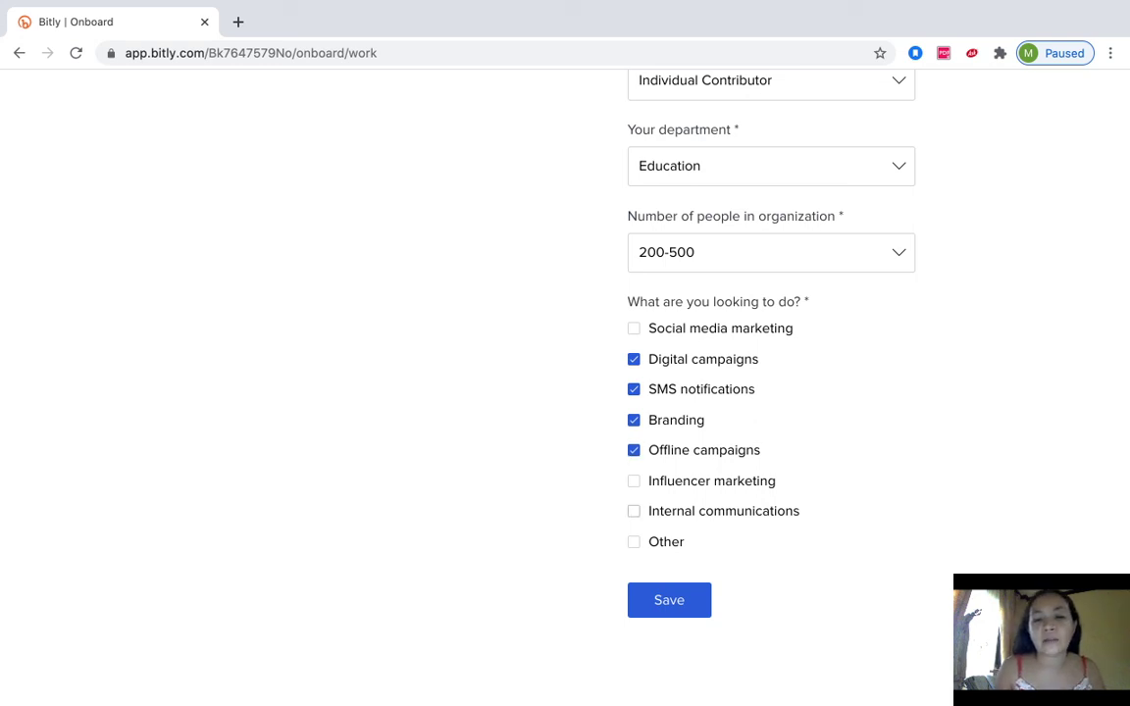
{"action": "left_click", "coordinate": [634, 511]}
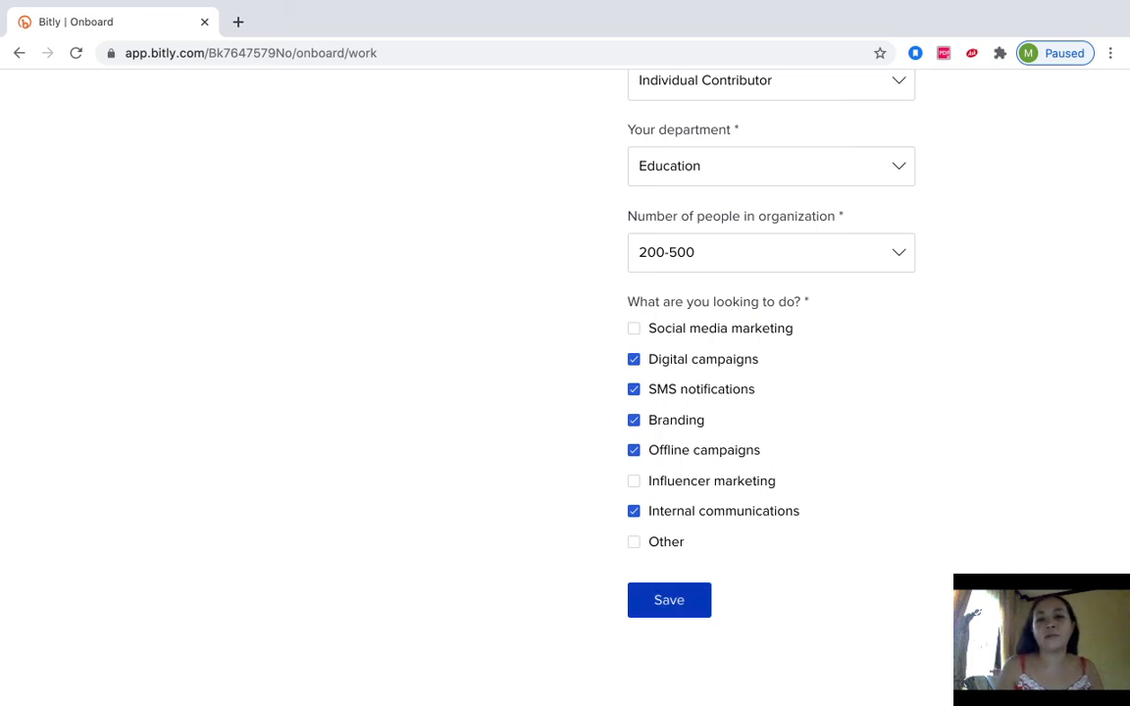
{"action": "left_click", "coordinate": [669, 599]}
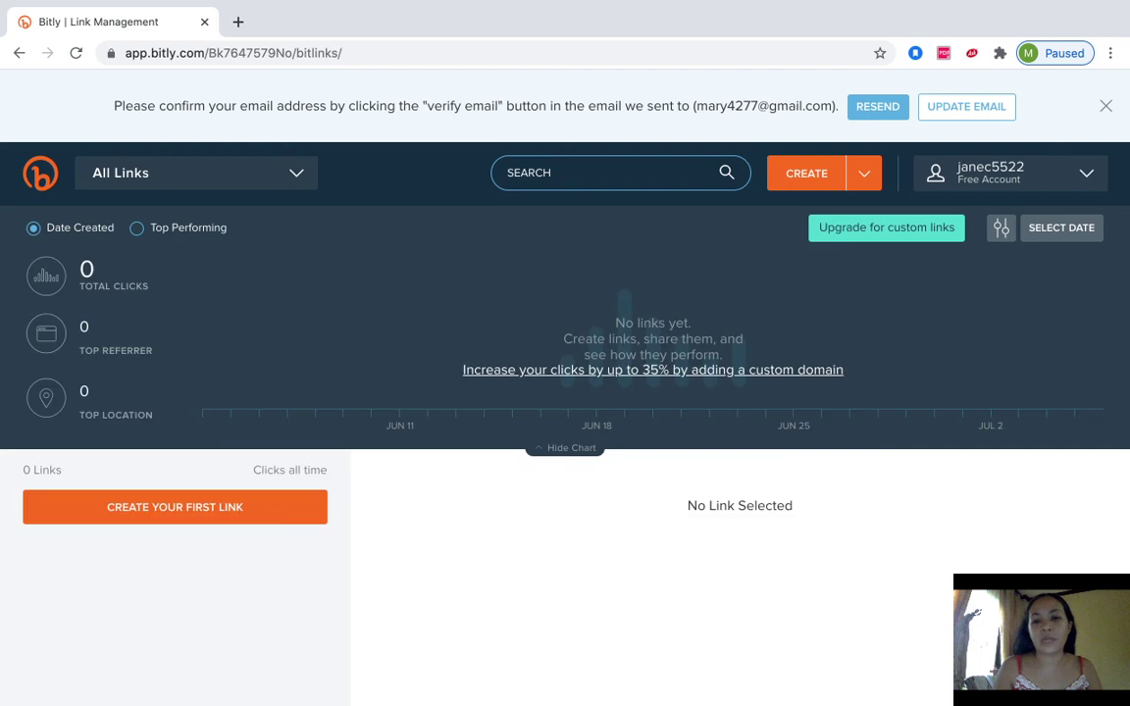